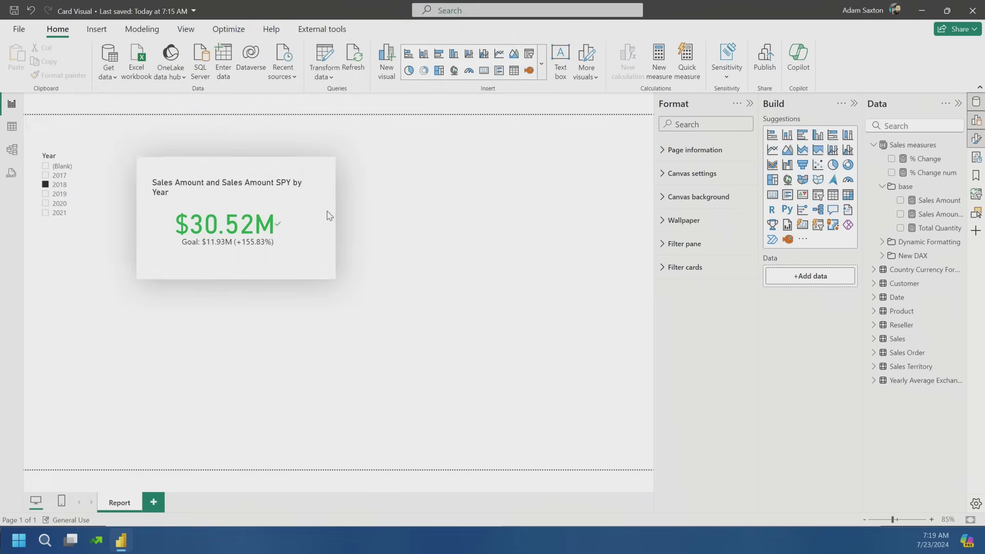
# Step: Insert a new empty card visual and move it to the upper middle of the page
pyautogui.click(325, 213)
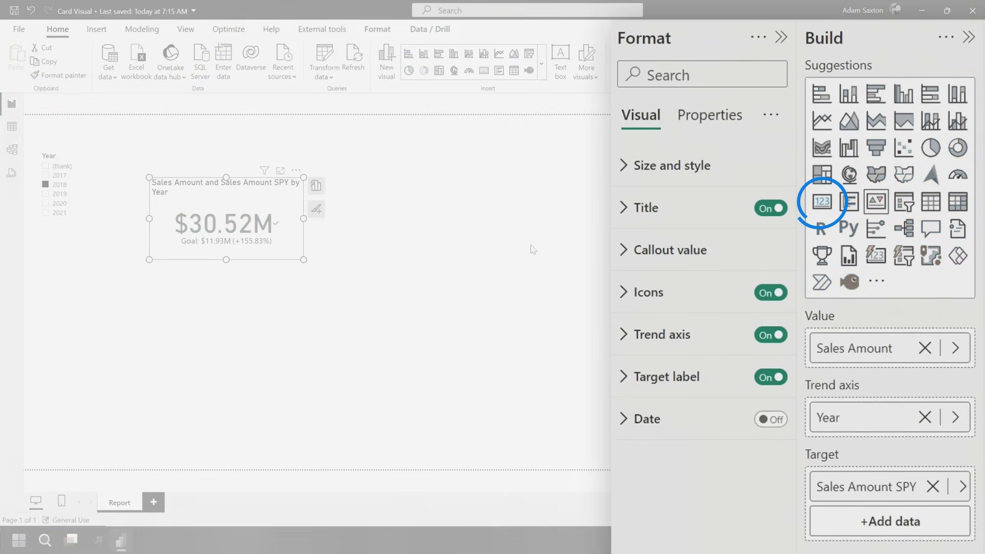
pyautogui.click(504, 256)
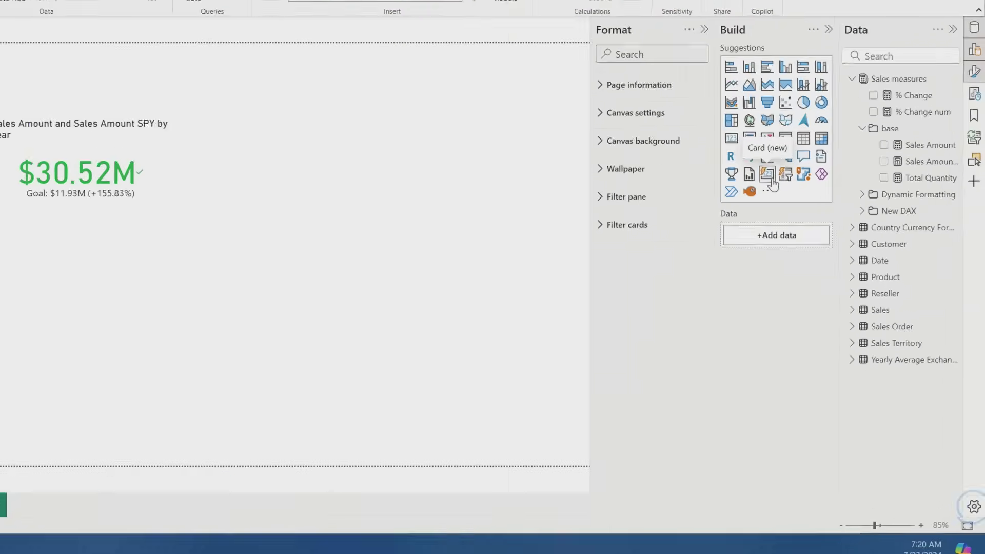
pyautogui.click(803, 224)
pyautogui.moveTo(212, 330); pyautogui.dragTo(473, 155)
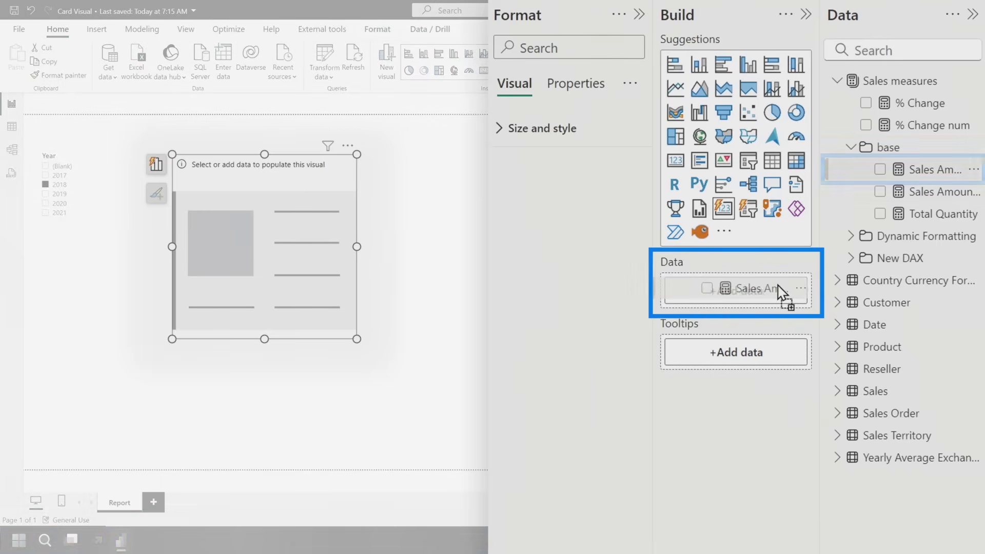
# Step: Add Sales Amount to the card; Total Quantity is added briefly, then removed
pyautogui.moveTo(873, 208); pyautogui.dragTo(726, 291)
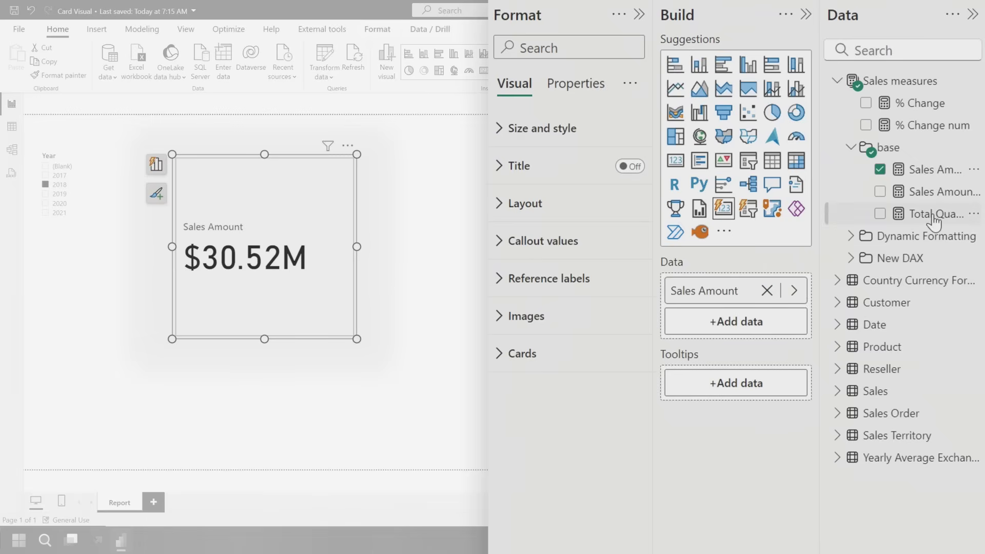
pyautogui.moveTo(934, 221); pyautogui.dragTo(352, 243)
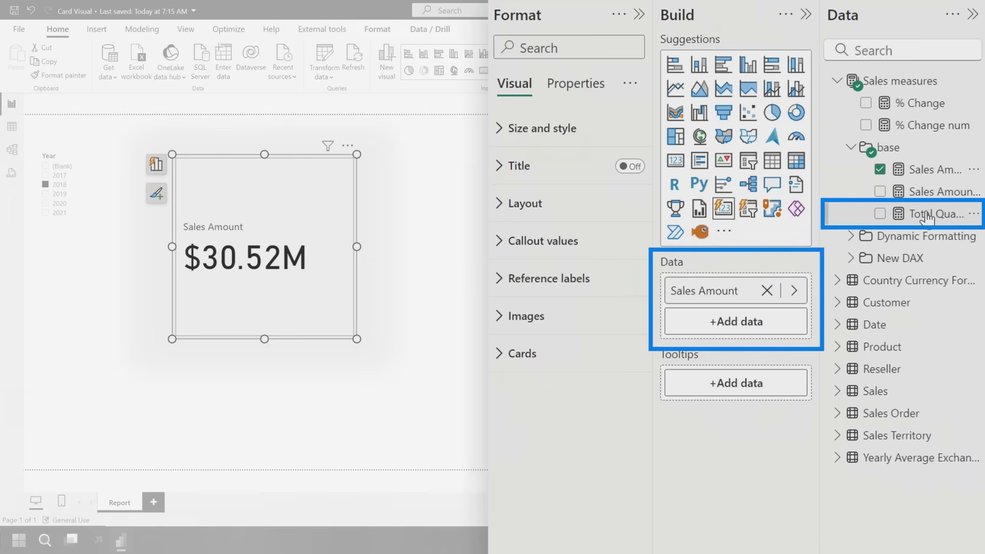
pyautogui.moveTo(928, 218); pyautogui.dragTo(727, 323)
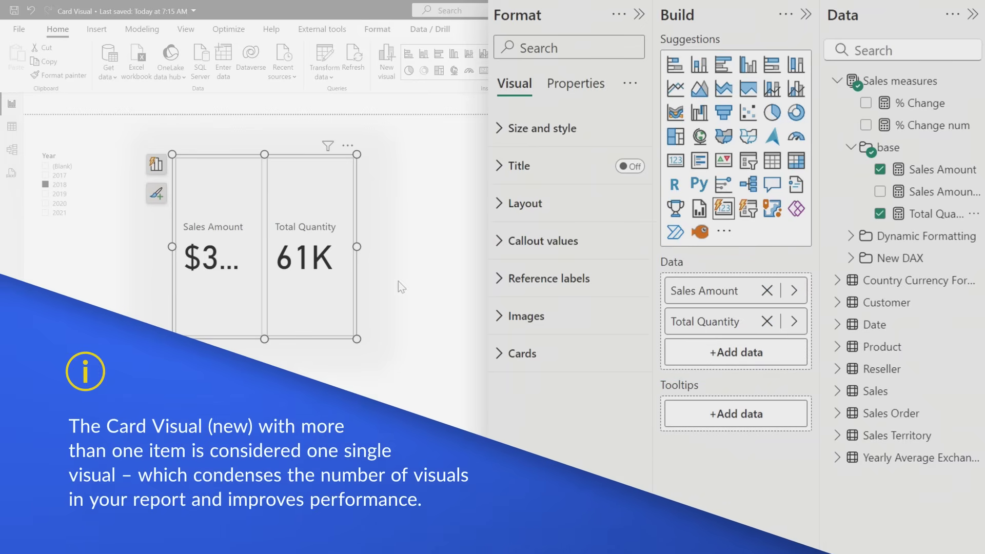
pyautogui.click(767, 321)
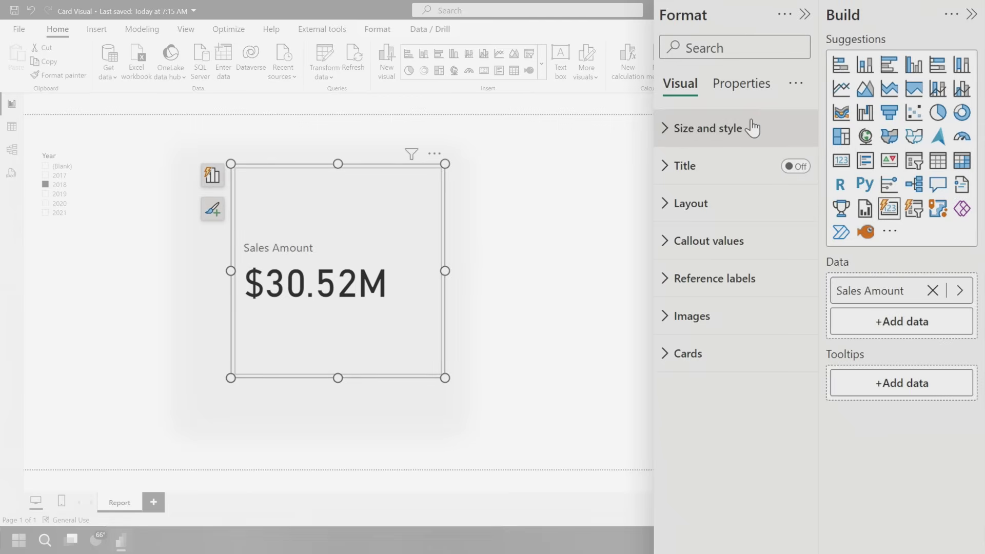
# Step: Make the card taller and set padding to 15 top, 15 left, 17 right, 19 bottom px
pyautogui.moveTo(337, 378); pyautogui.dragTo(339, 434)
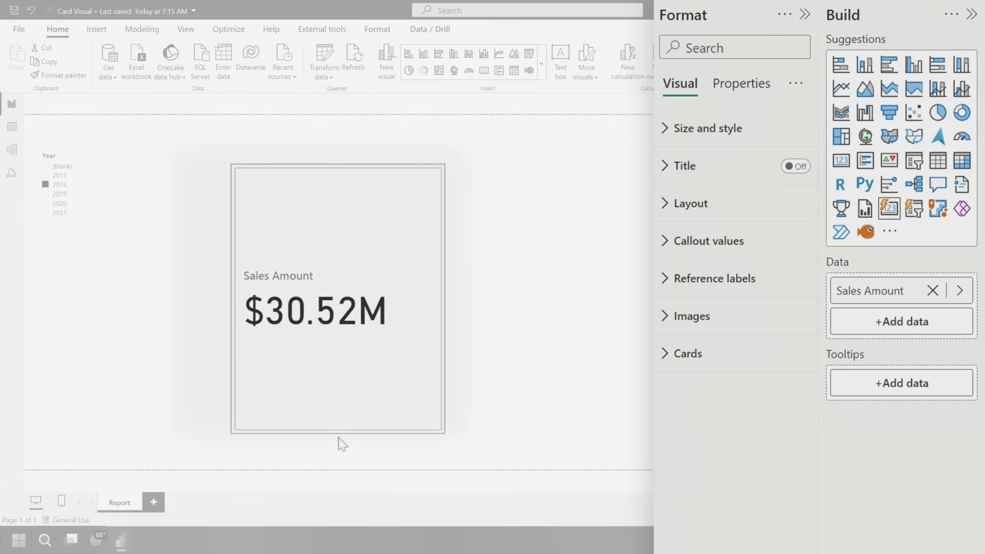
pyautogui.moveTo(339, 428); pyautogui.dragTo(339, 425)
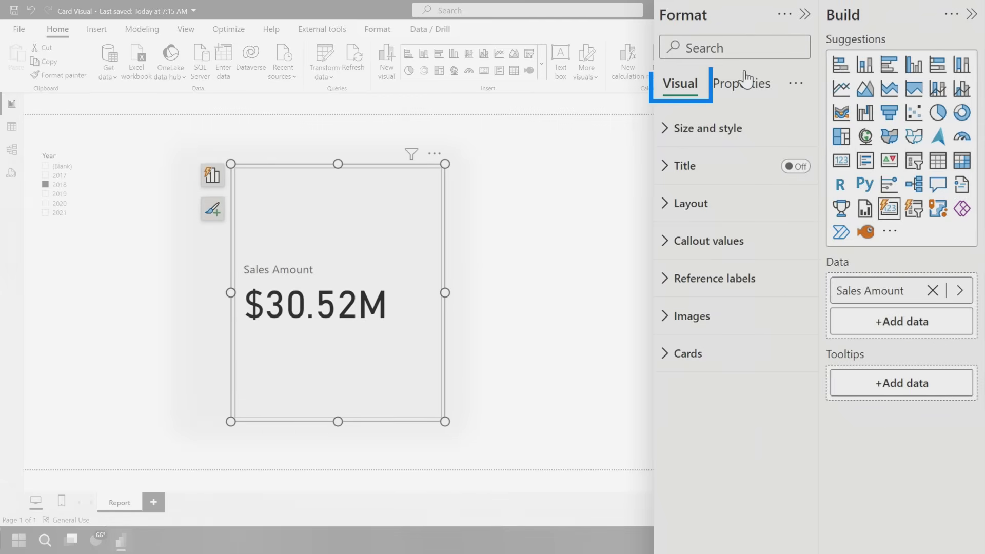
pyautogui.click(712, 136)
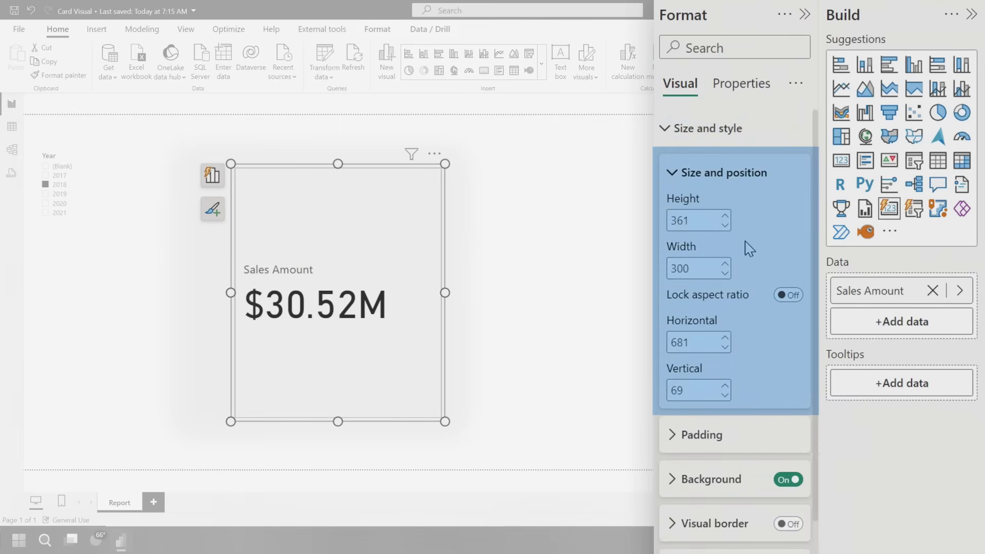
pyautogui.click(712, 172)
pyautogui.click(728, 218)
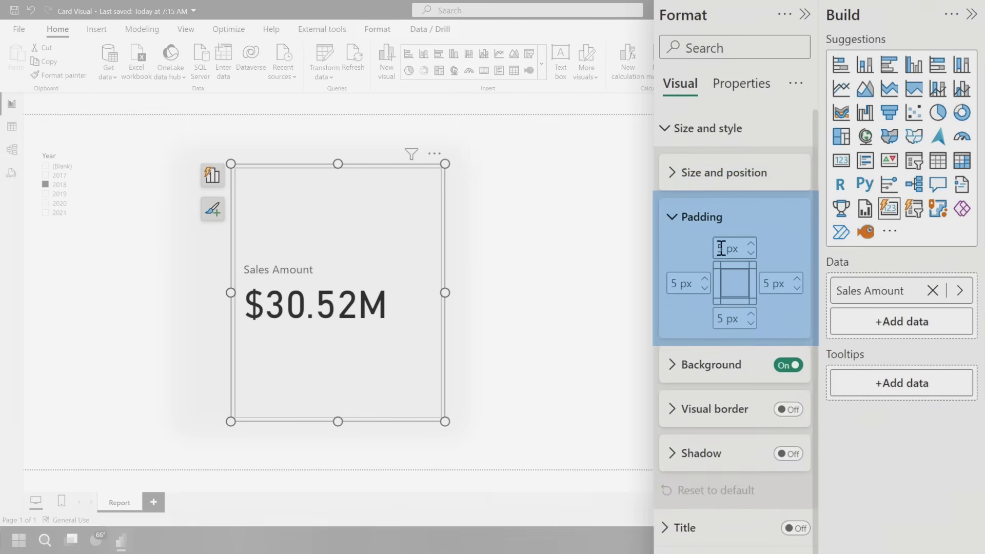
pyautogui.write('15')
pyautogui.press('Return')
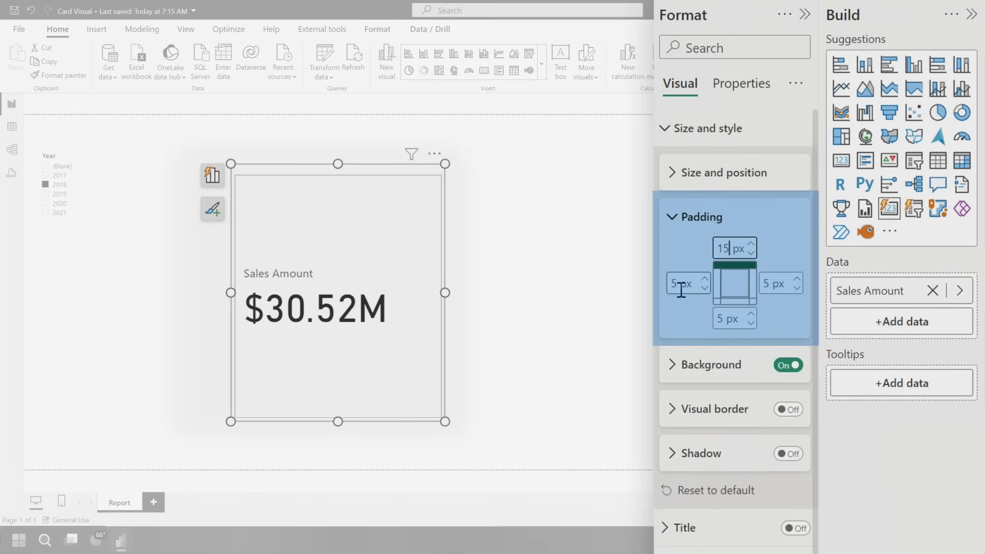
pyautogui.write('15')
pyautogui.click(764, 284)
pyautogui.write('7')
pyautogui.press('Tab')
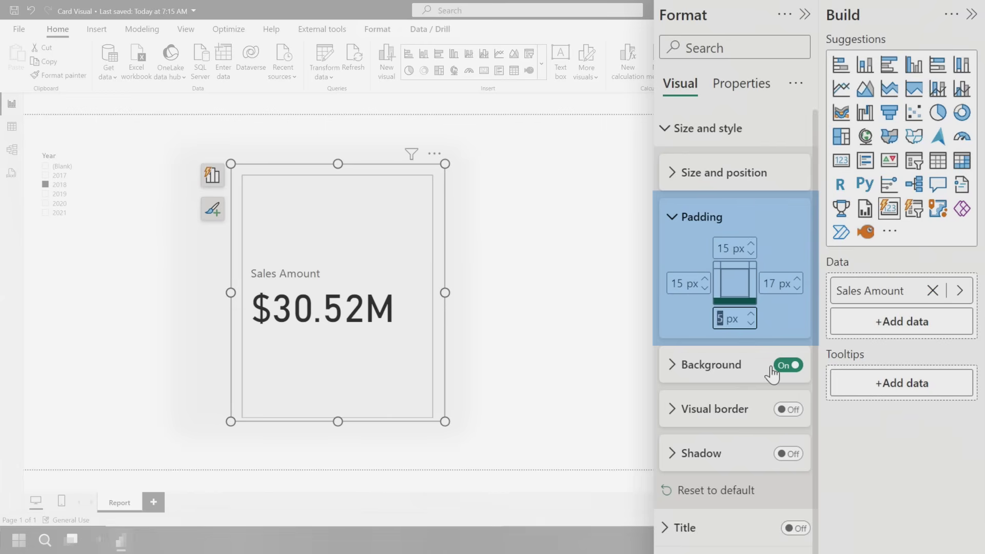
pyautogui.write('19')
pyautogui.press('Return')
pyautogui.click(710, 231)
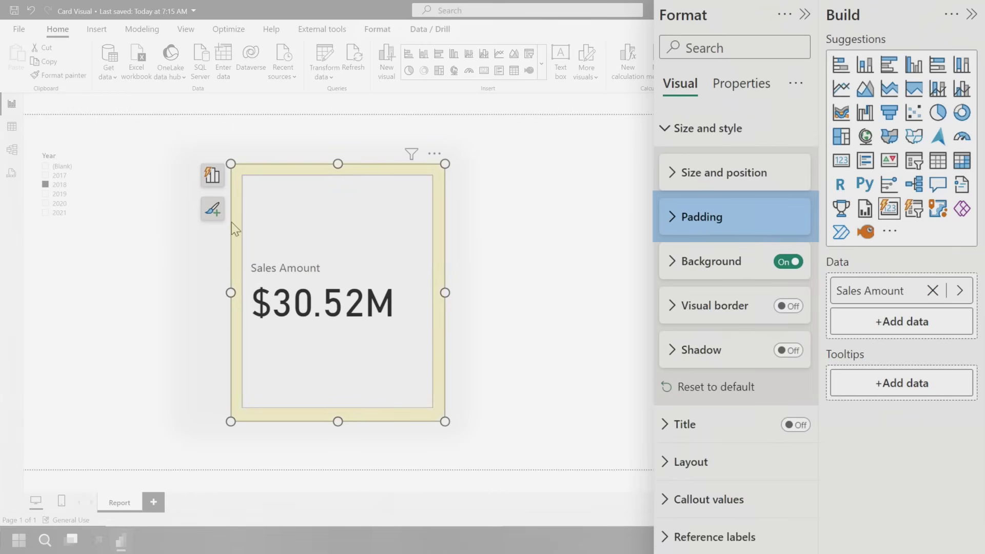
# Step: Give the card a White 10% darker background at 66% transparency
pyautogui.click(700, 261)
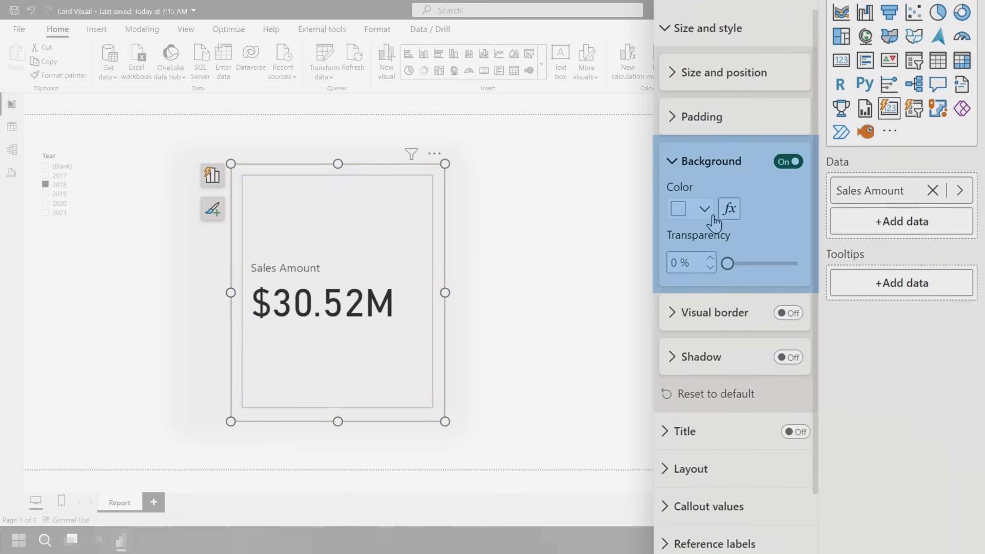
pyautogui.click(705, 209)
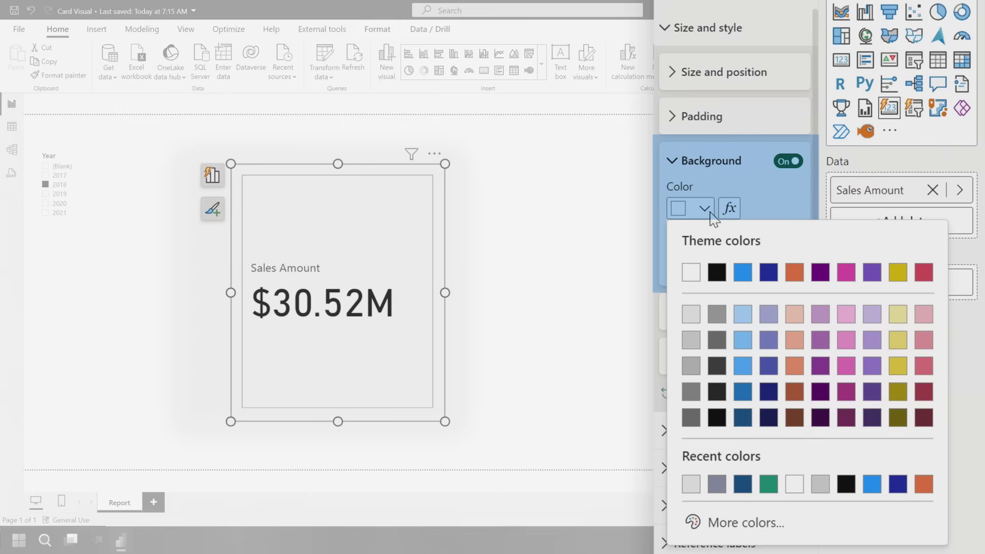
pyautogui.click(693, 318)
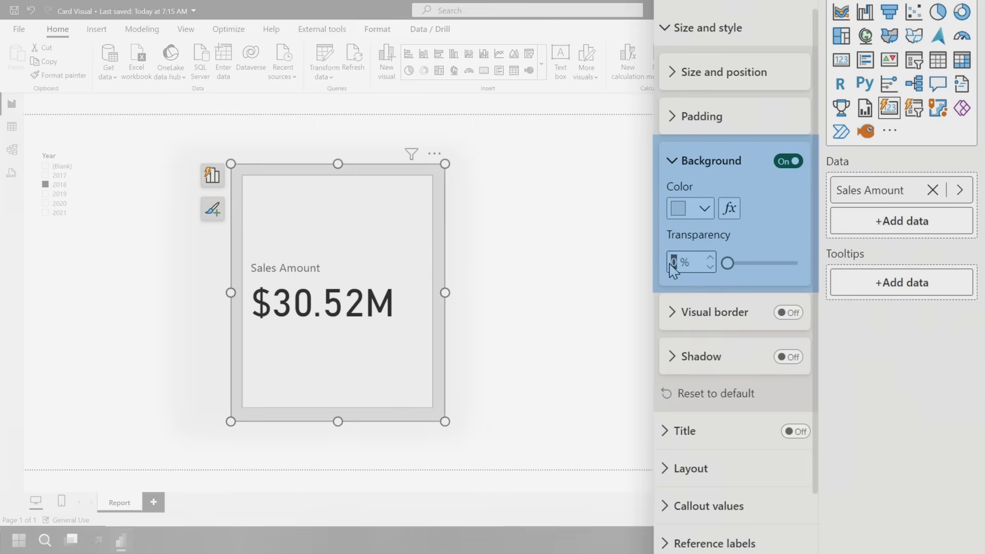
pyautogui.press('Return')
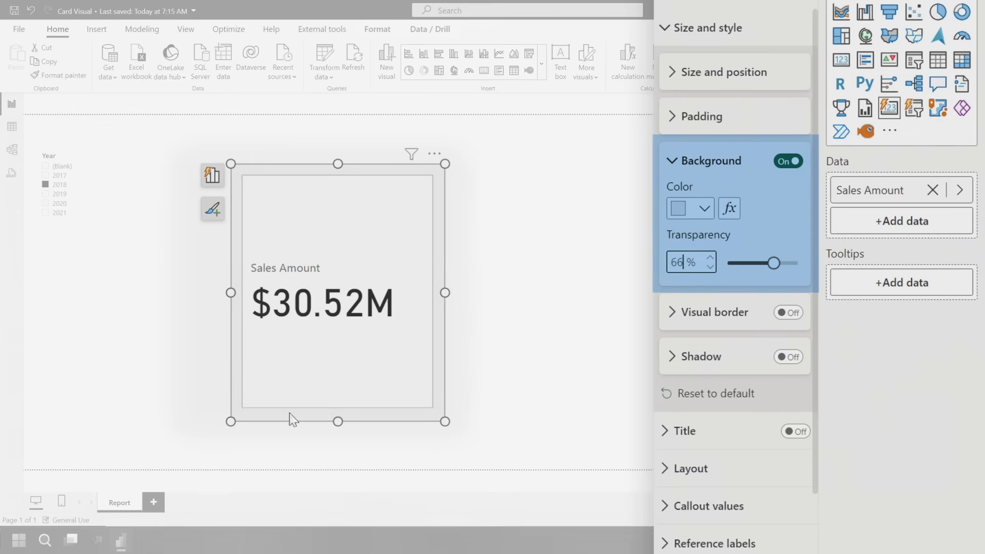
pyautogui.click(703, 165)
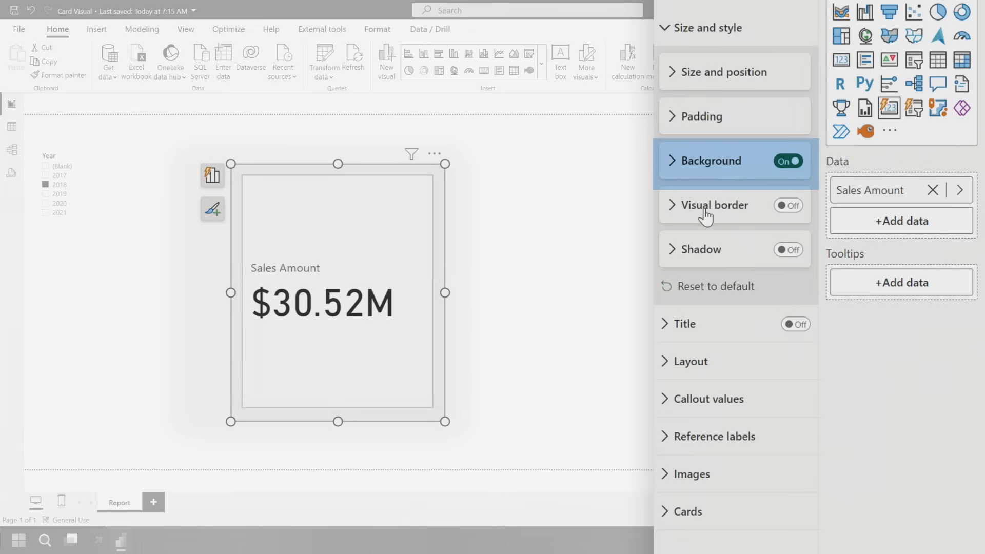
# Step: Turn on a light grey visual border with 25 px rounded corners
pyautogui.click(788, 206)
pyautogui.click(726, 214)
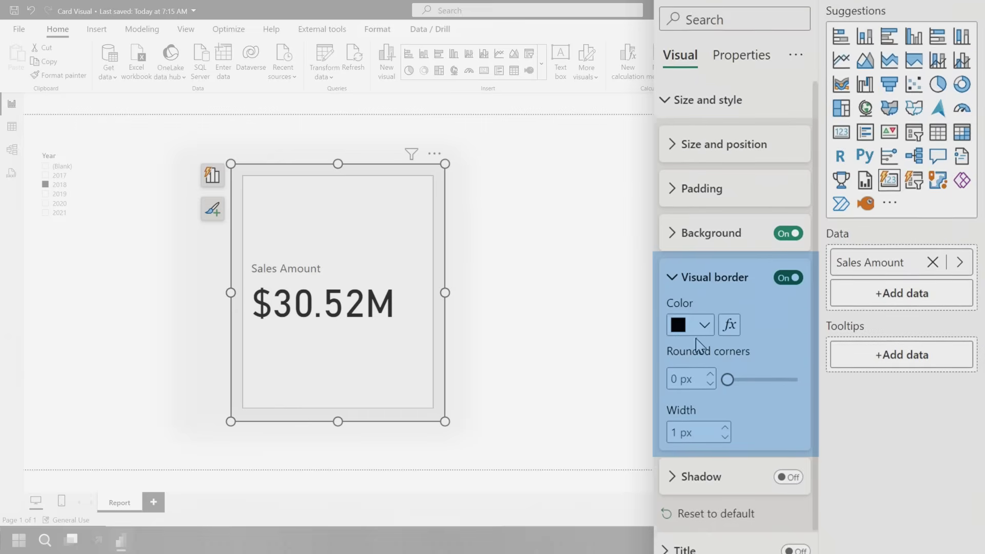
pyautogui.click(704, 353)
pyautogui.click(685, 104)
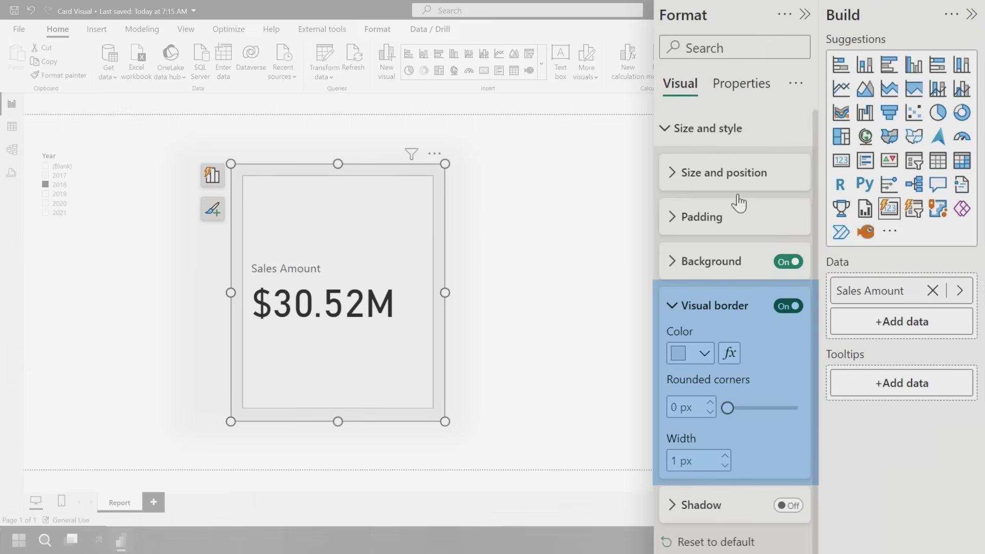
pyautogui.click(683, 404)
pyautogui.scroll(-2, 678, 334)
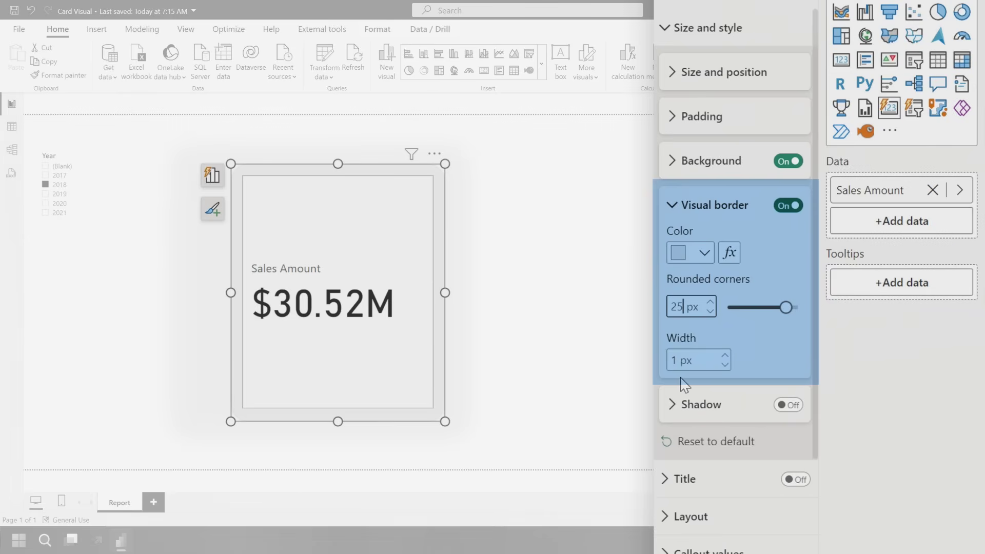
pyautogui.click(485, 207)
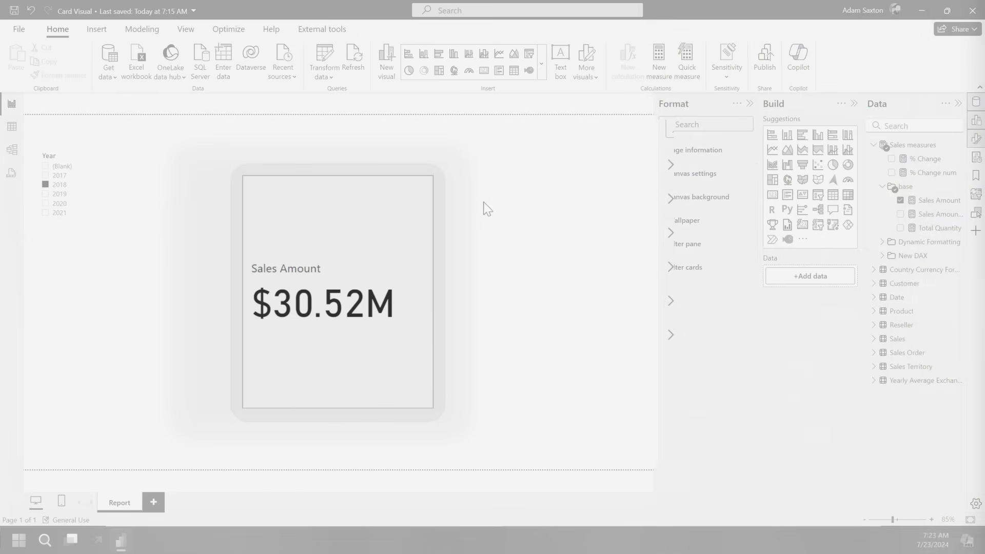
pyautogui.click(372, 287)
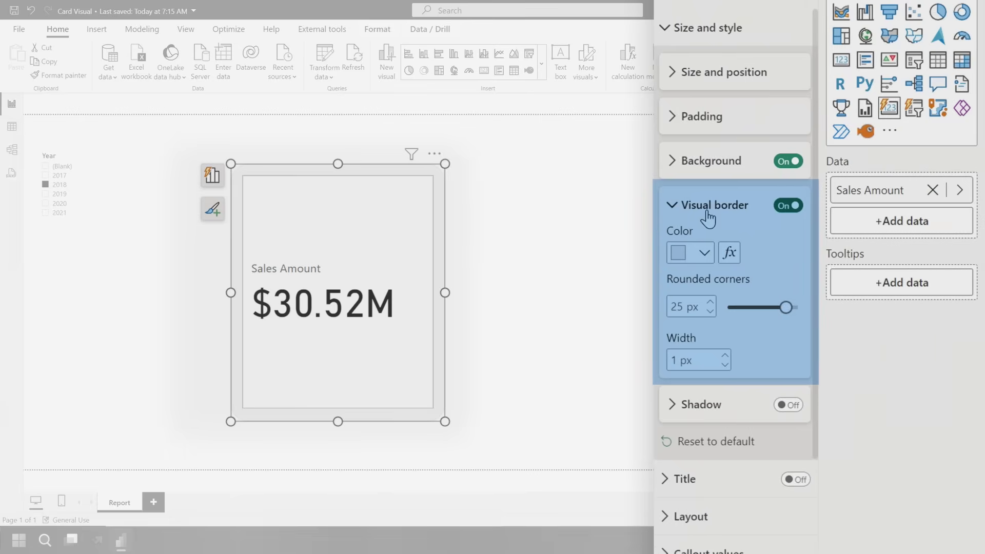
pyautogui.click(707, 205)
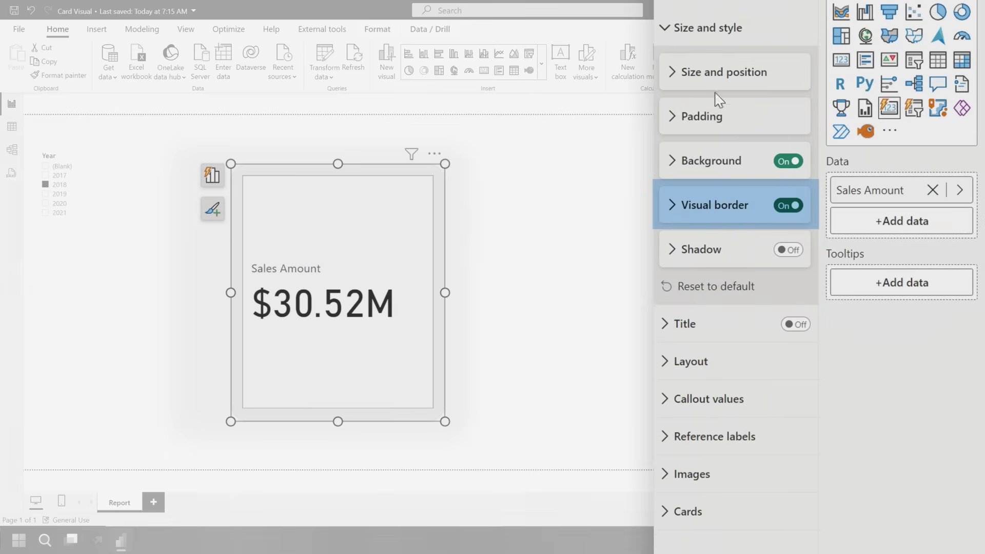
# Step: Add a dark blue shadow: custom position, 90° angle, 14 px distance, 77% transparency
pyautogui.click(786, 253)
pyautogui.click(715, 256)
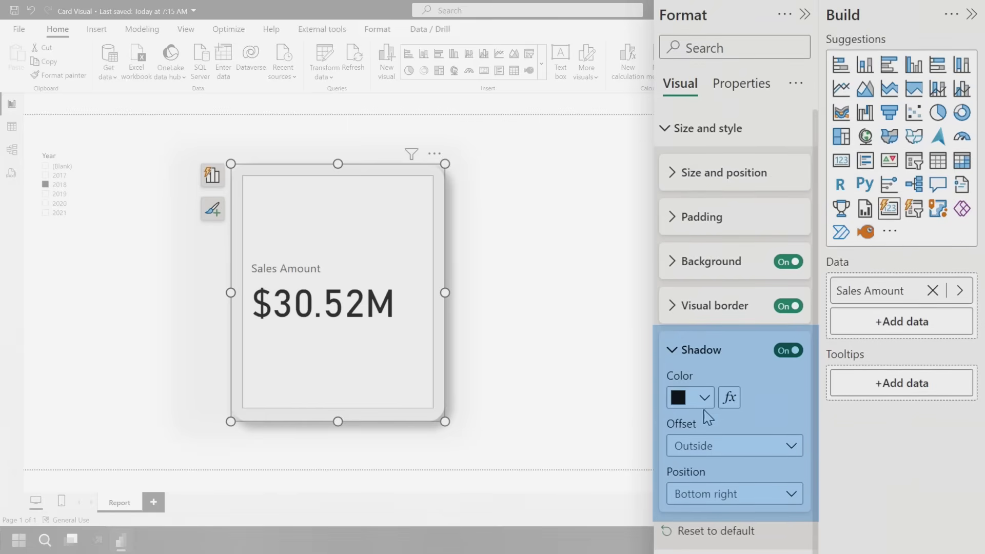
pyautogui.click(703, 398)
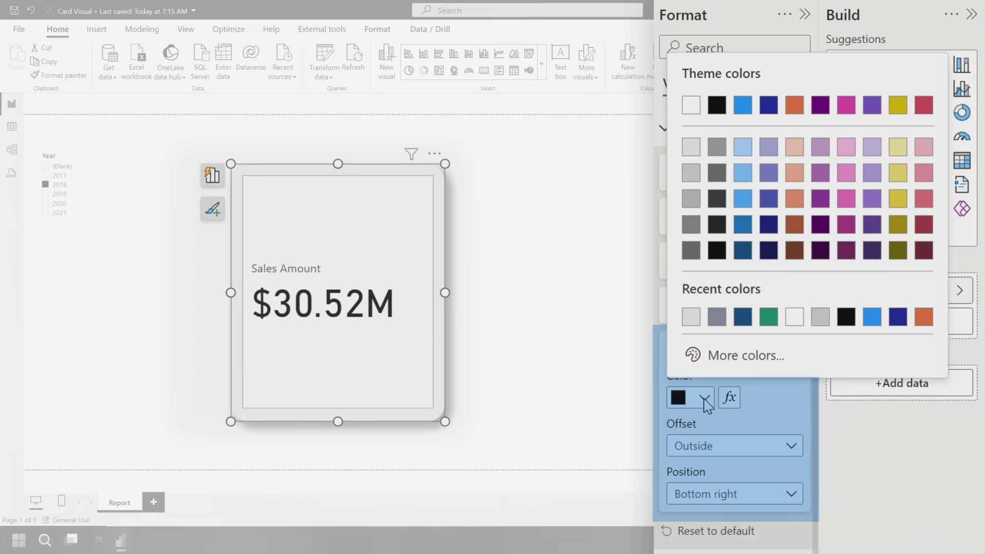
pyautogui.click(743, 250)
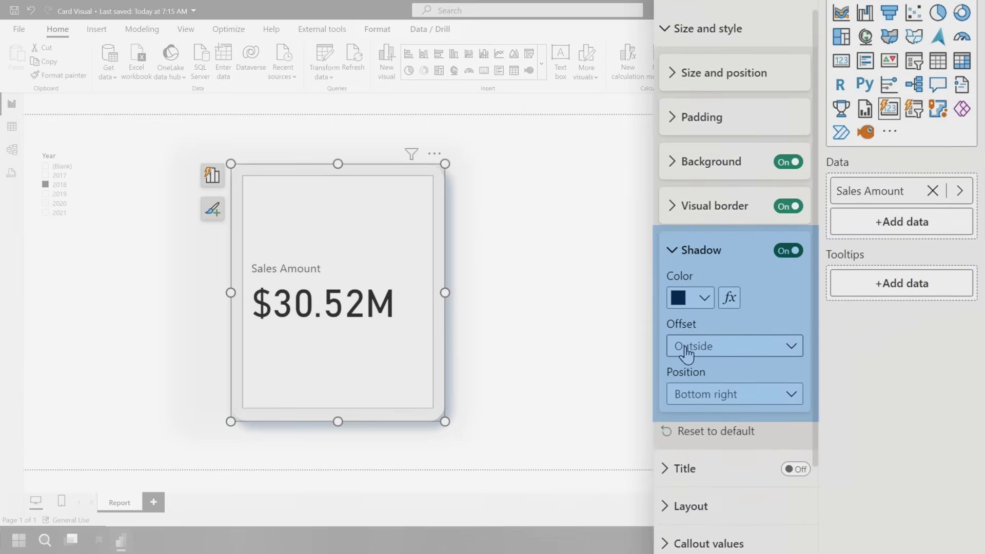
pyautogui.click(728, 398)
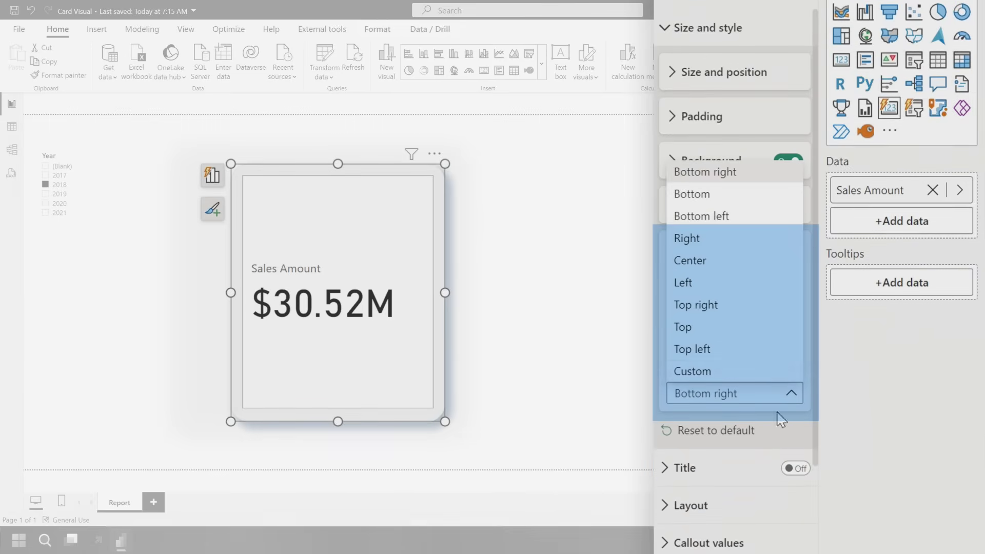
pyautogui.click(737, 371)
pyautogui.scroll(-3, 708, 331)
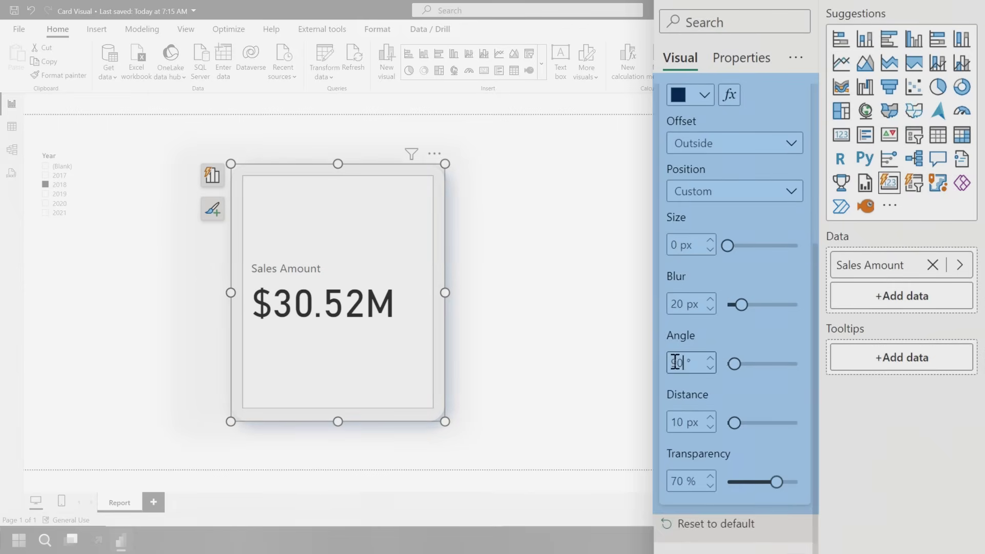
pyautogui.write('90')
pyautogui.press('Tab')
pyautogui.write('77')
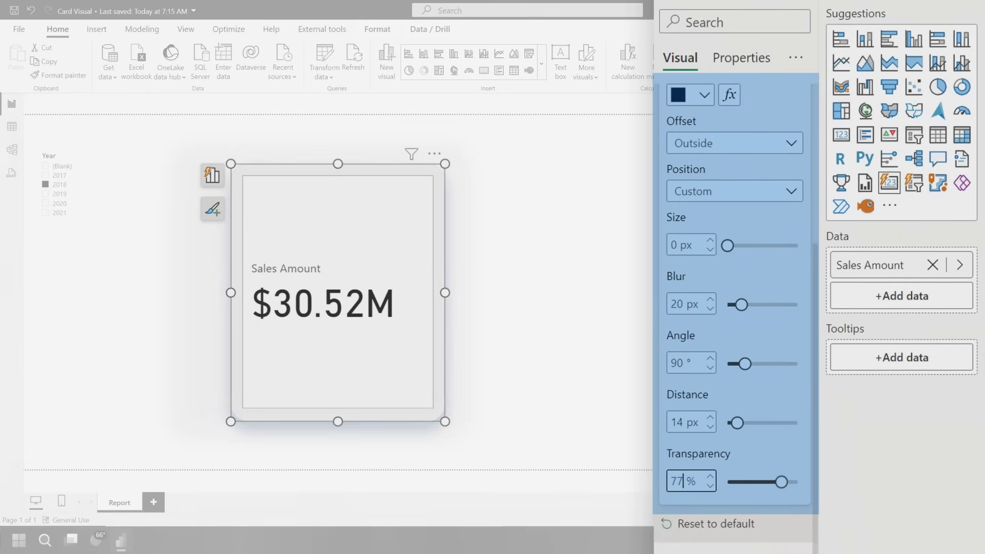
pyautogui.click(544, 403)
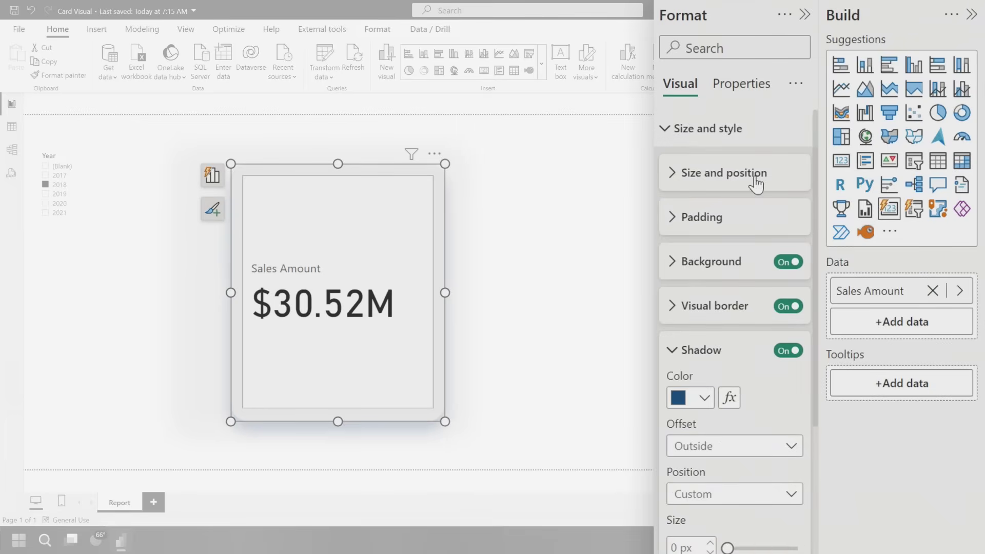
# Step: Turn on the card title and set it to 'Key Performance Indicators'
pyautogui.click(712, 131)
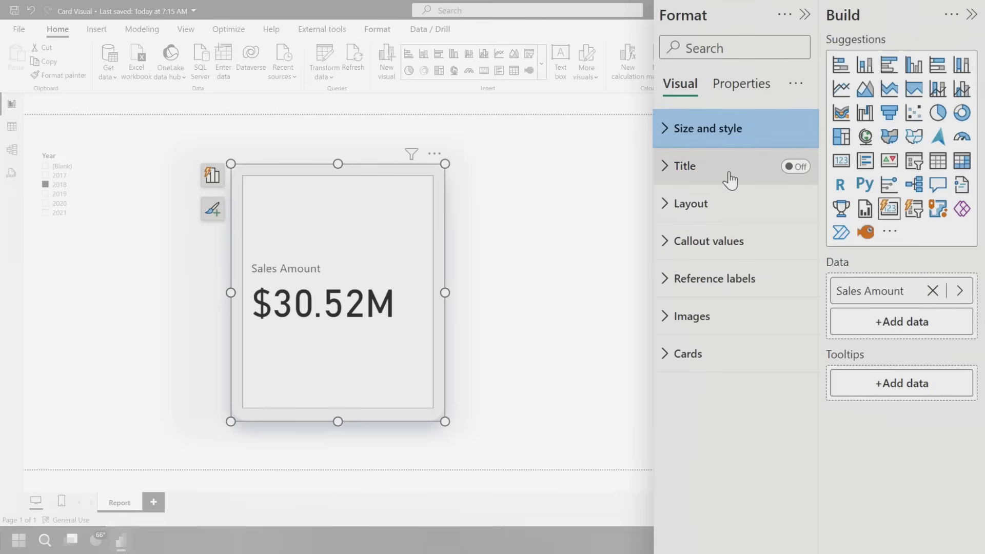
pyautogui.click(801, 168)
pyautogui.click(720, 149)
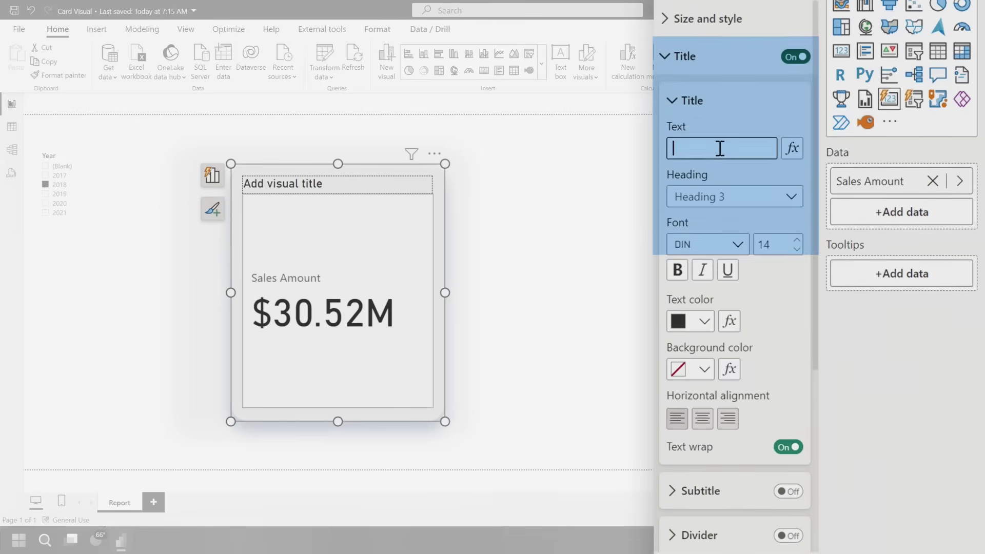
pyautogui.write('Key Per')
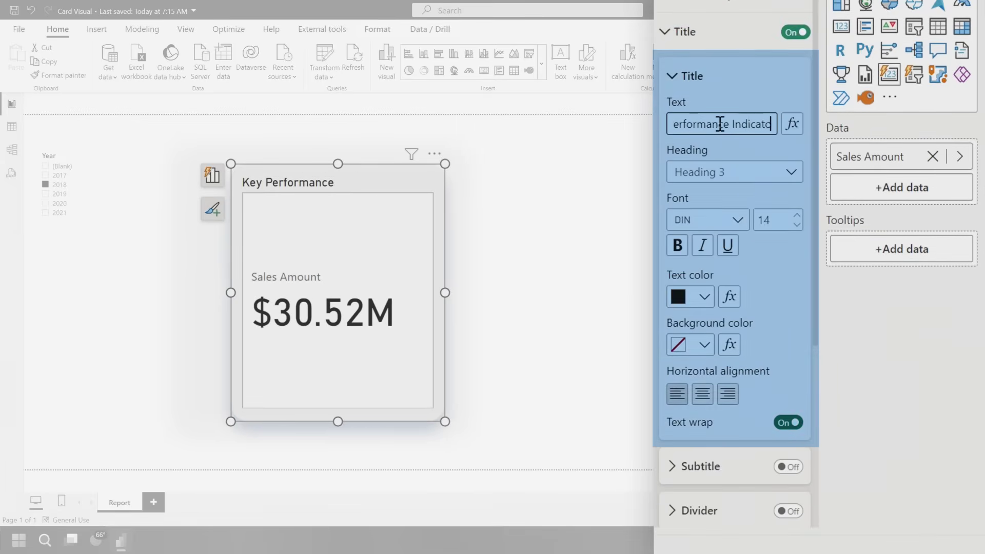
pyautogui.write('rs')
pyautogui.press('Return')
pyautogui.click(697, 77)
# Step: Enable the subtitle 'Some more descriptive information' under the title
pyautogui.click(715, 120)
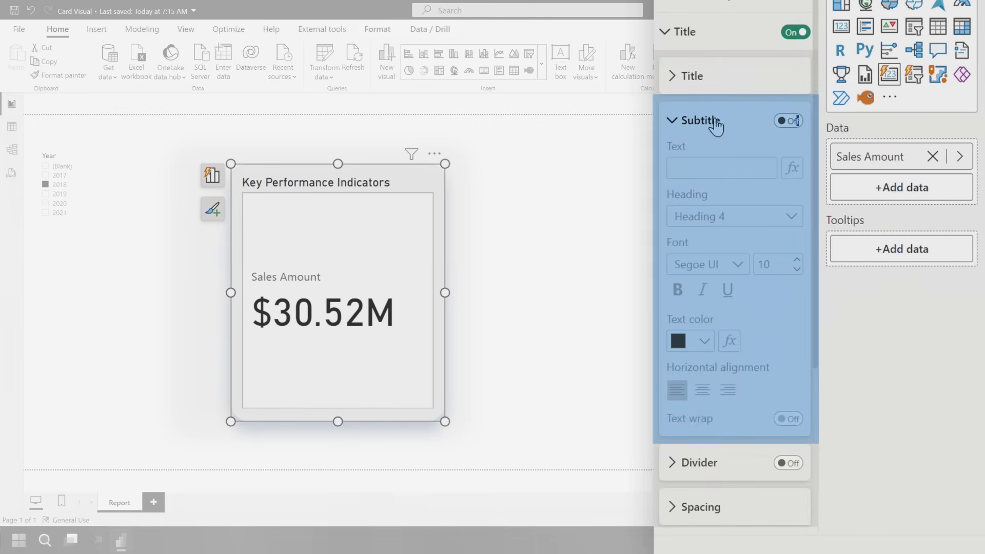
pyautogui.click(786, 121)
pyautogui.click(694, 168)
pyautogui.write('Some more descriptive in')
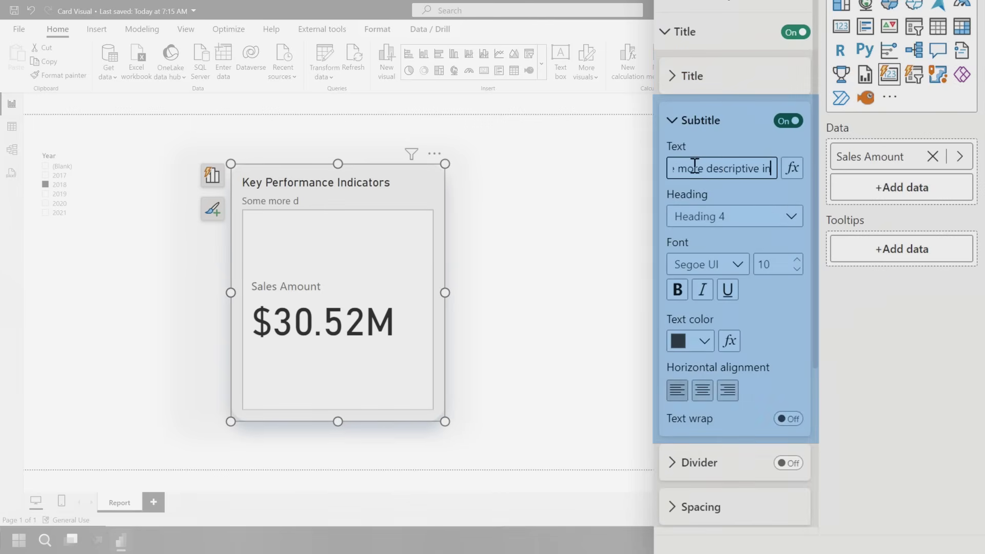
pyautogui.write('formation')
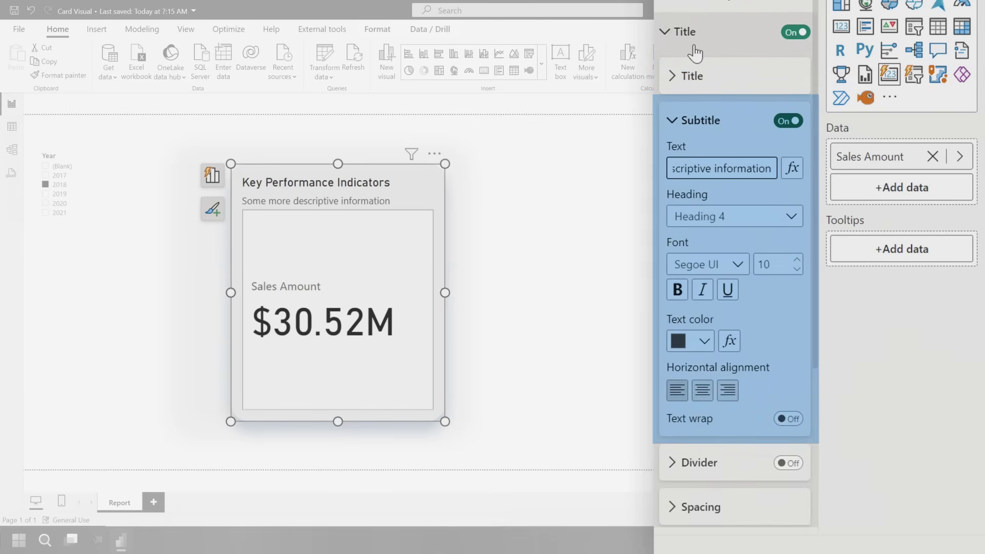
pyautogui.click(695, 33)
# Step: Keep the single-row card arrangement in the layout settings
pyautogui.click(715, 74)
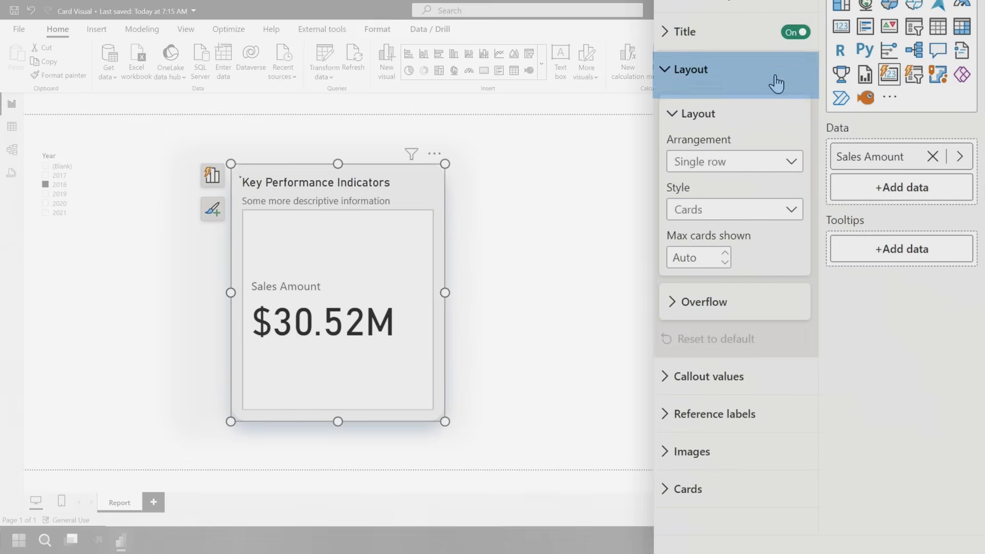
pyautogui.click(757, 162)
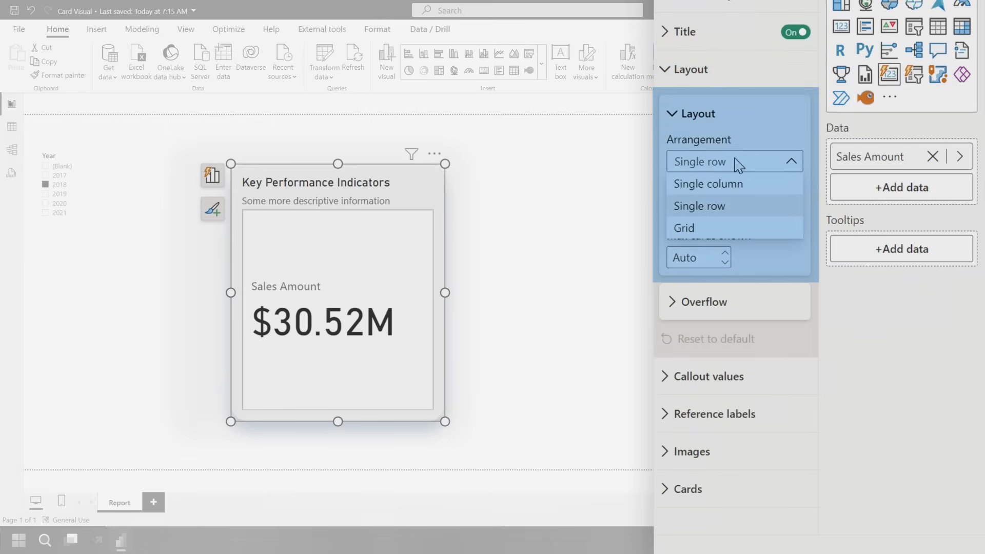
pyautogui.click(738, 163)
pyautogui.click(718, 116)
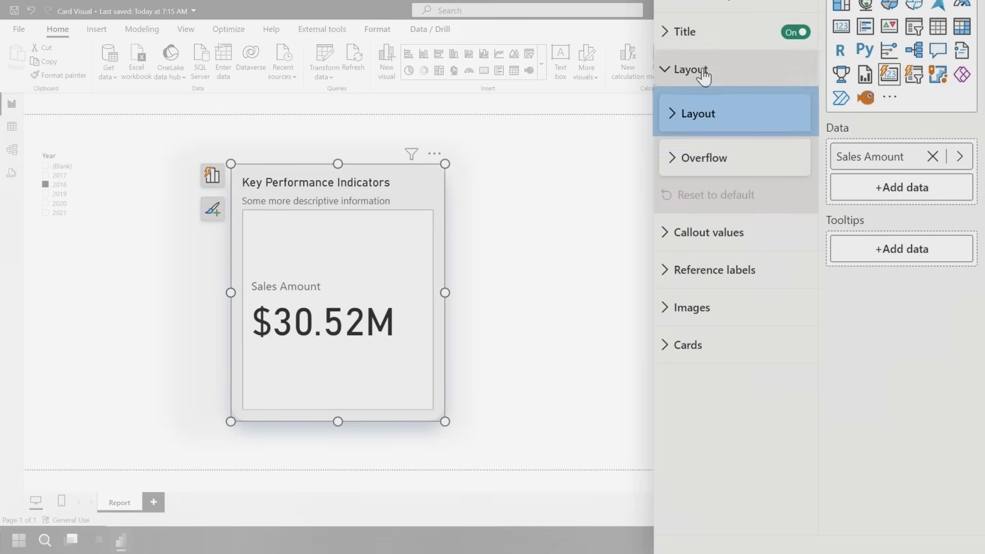
pyautogui.click(703, 71)
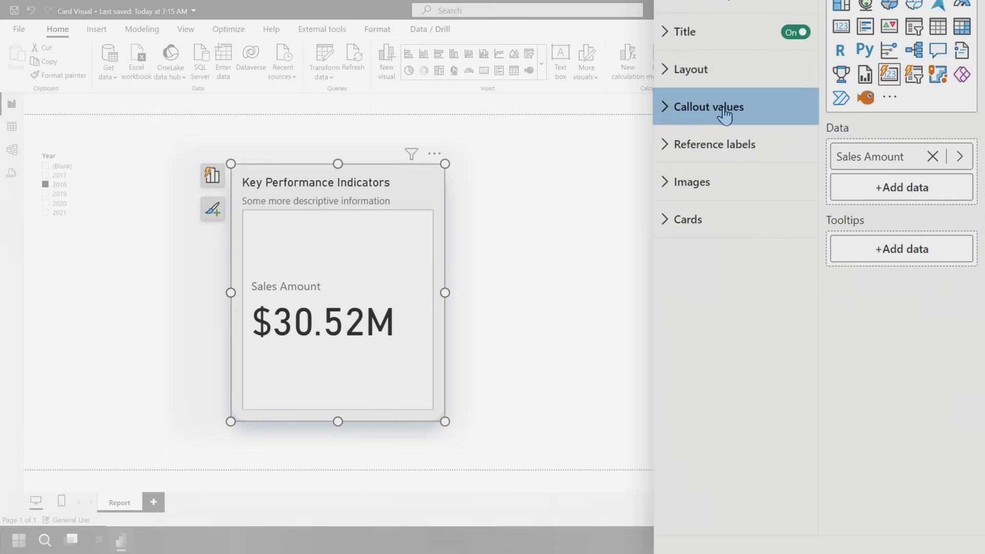
# Step: Target the Sales Amount series and make its $30.52M value bold at size 41
pyautogui.click(722, 116)
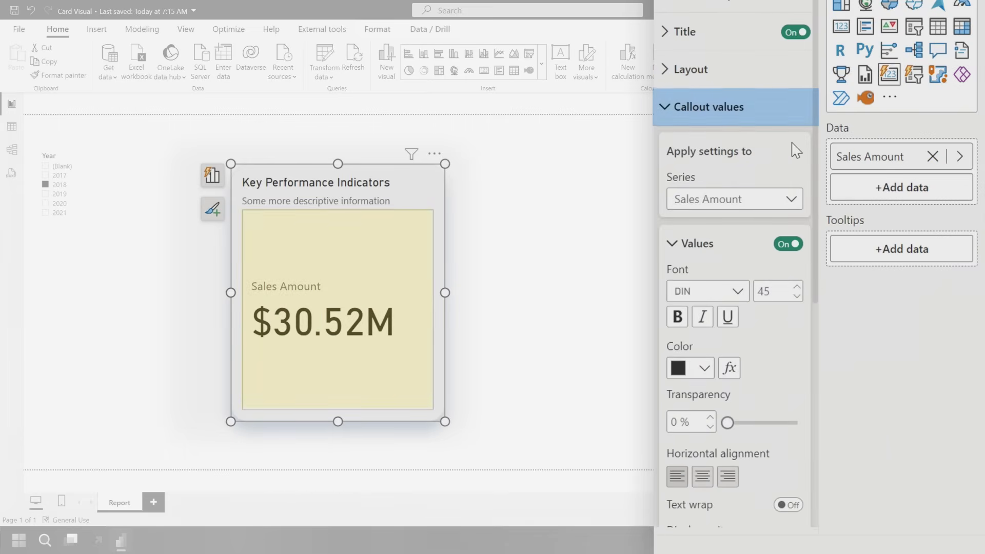
pyautogui.click(727, 199)
pyautogui.click(732, 223)
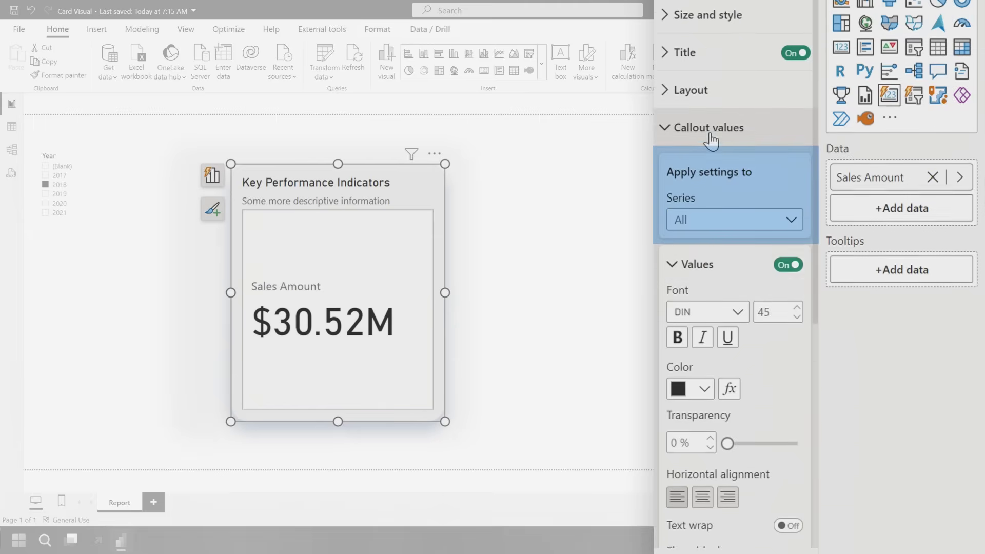
pyautogui.scroll(-3, 742, 259)
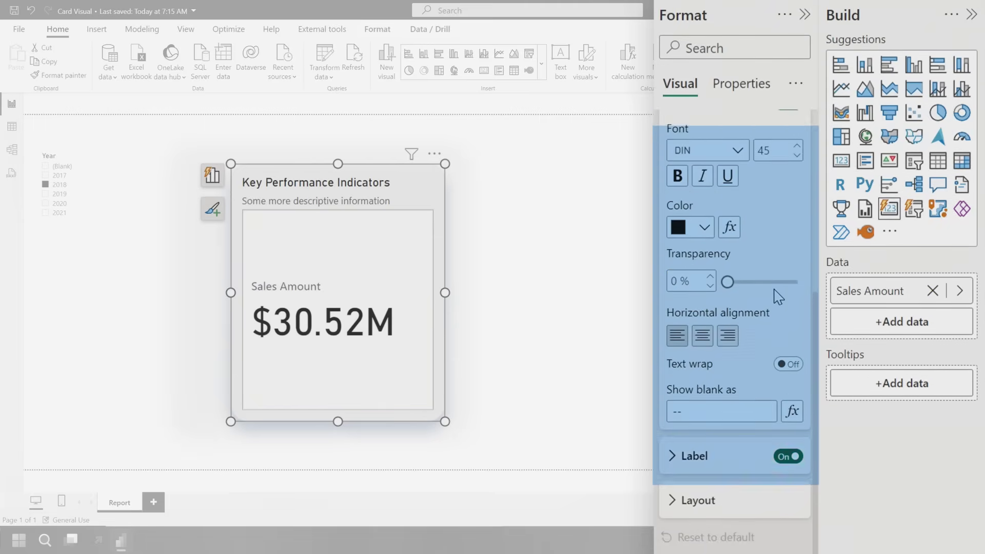
pyautogui.scroll(3, 773, 297)
pyautogui.click(741, 246)
pyautogui.click(707, 286)
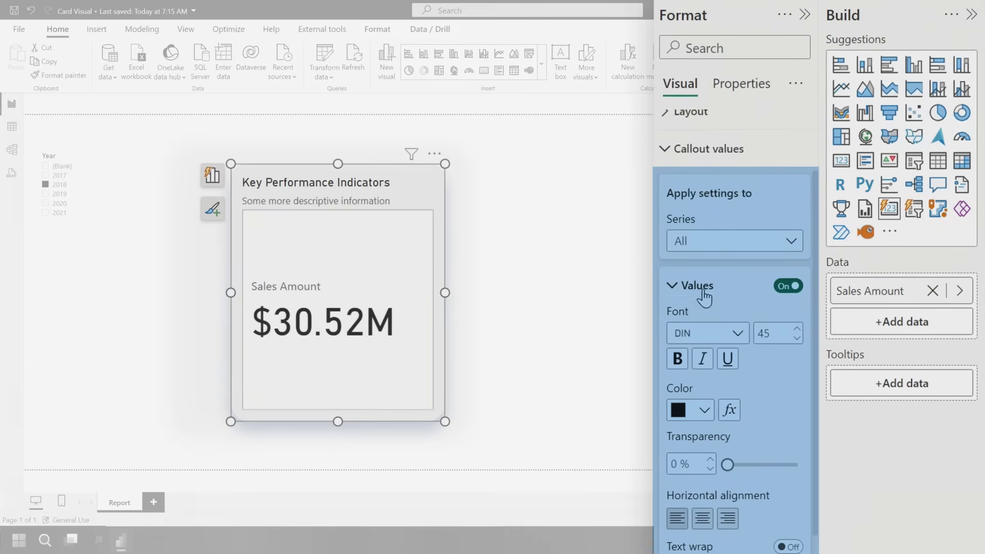
pyautogui.scroll(-1, 723, 306)
pyautogui.scroll(-2, 727, 304)
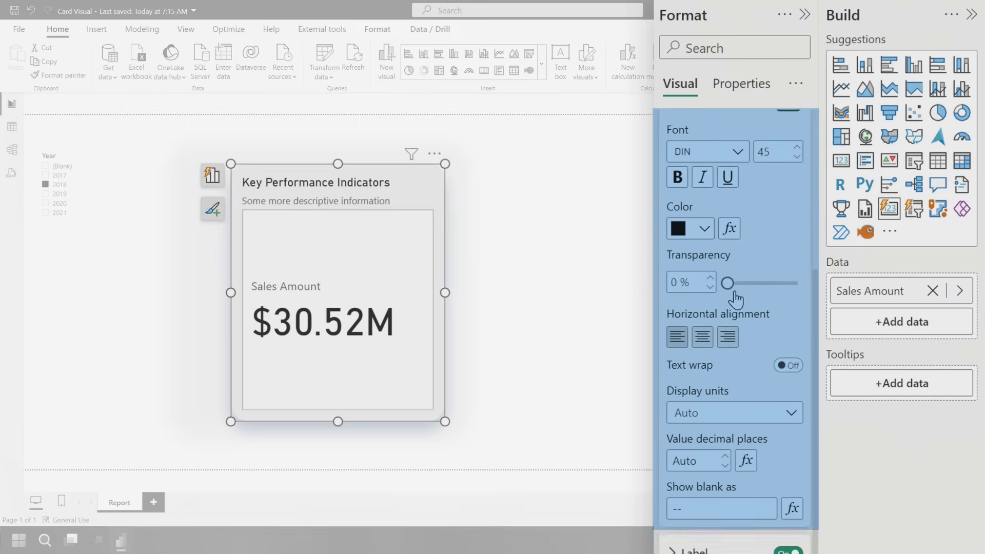
pyautogui.doubleClick(763, 148)
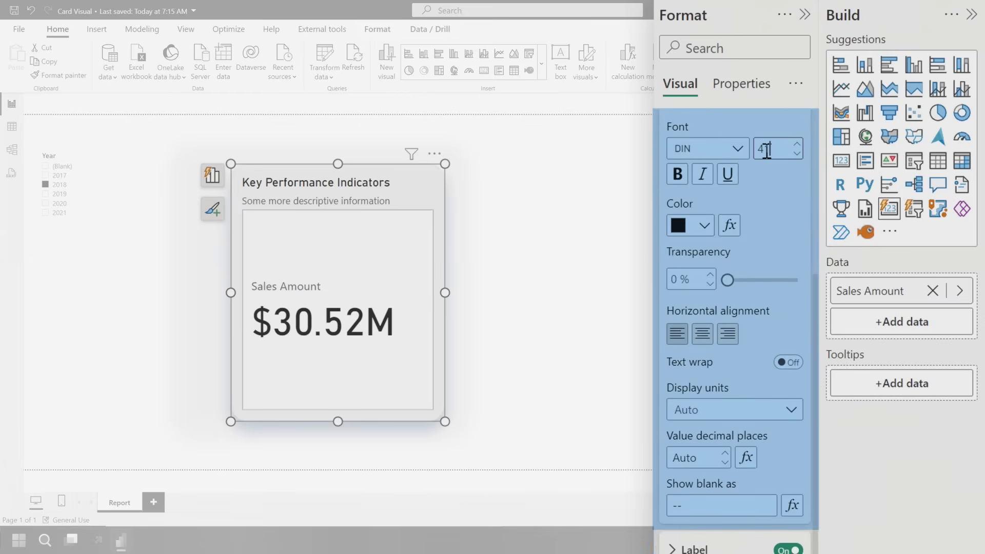
pyautogui.write('40')
pyautogui.click(678, 174)
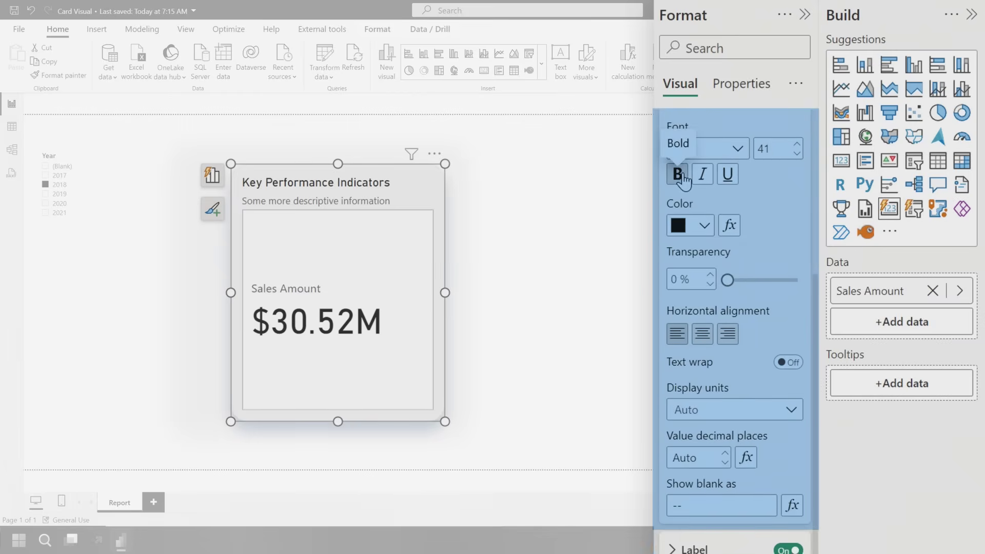
pyautogui.scroll(1, 770, 293)
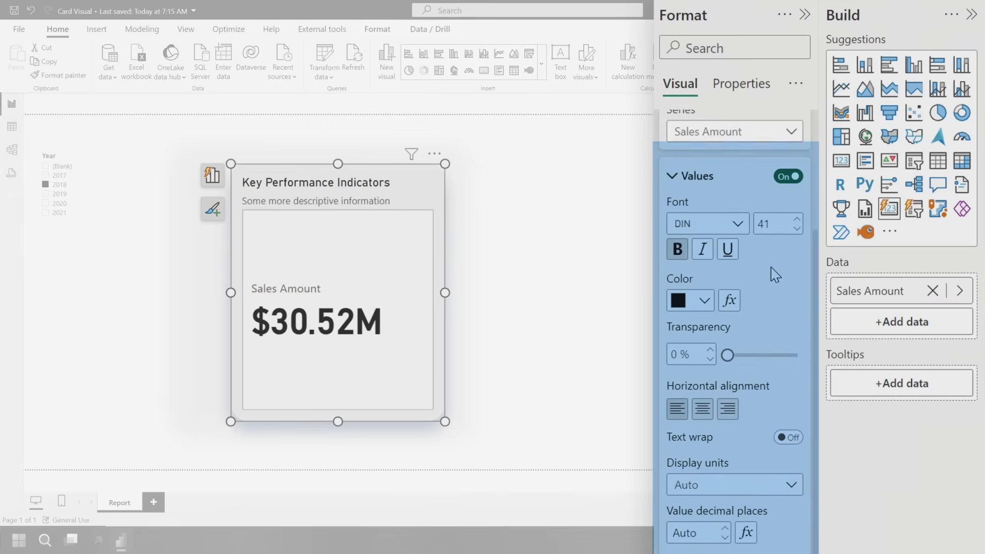
pyautogui.click(697, 185)
# Step: Place the callout label below the value in Segoe UI Bold, size 11
pyautogui.click(731, 416)
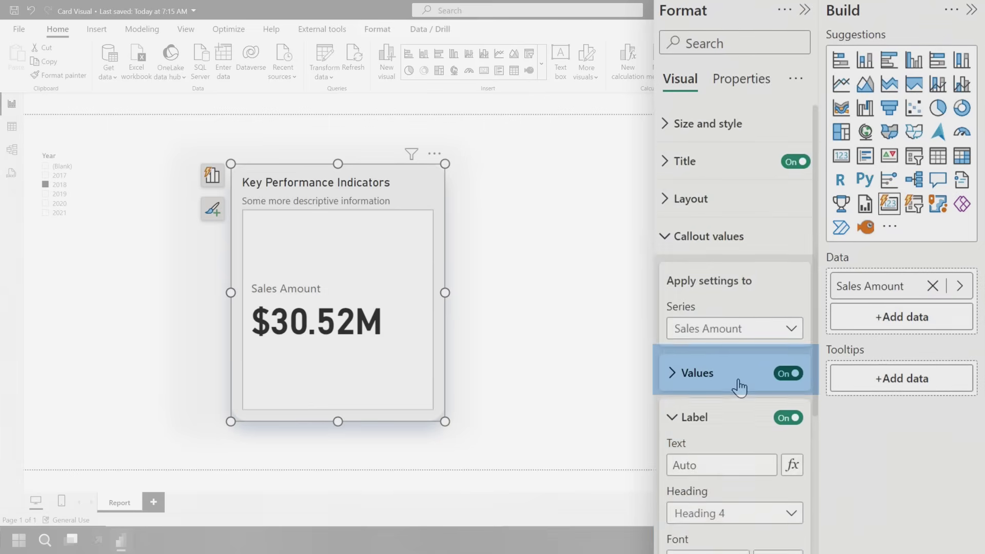
pyautogui.scroll(-2, 739, 384)
pyautogui.scroll(-2, 723, 361)
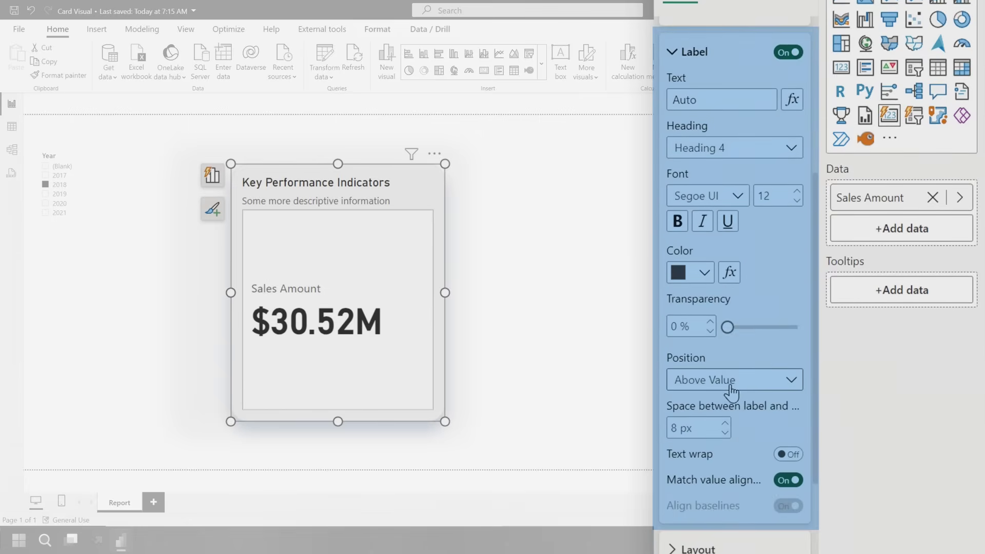
pyautogui.click(754, 385)
pyautogui.click(740, 403)
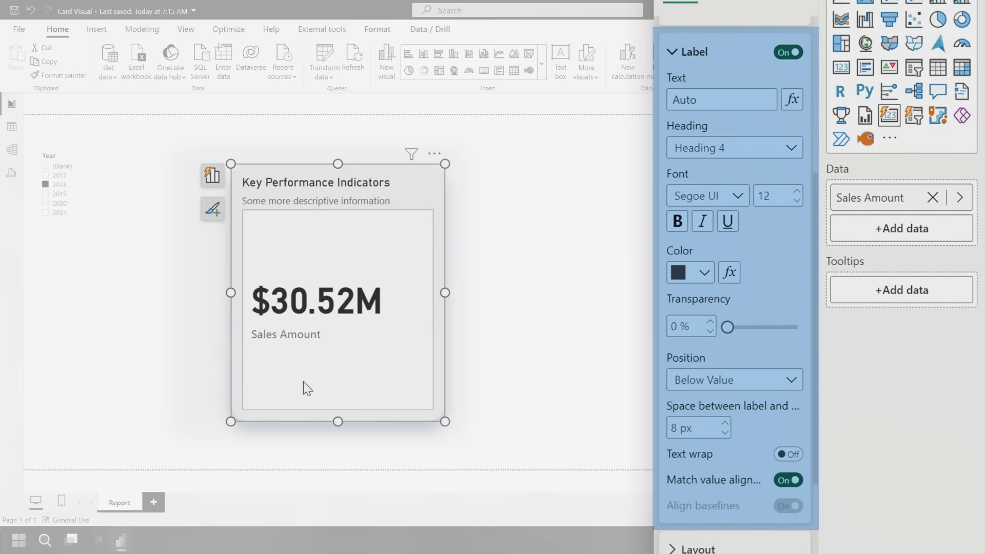
pyautogui.click(739, 200)
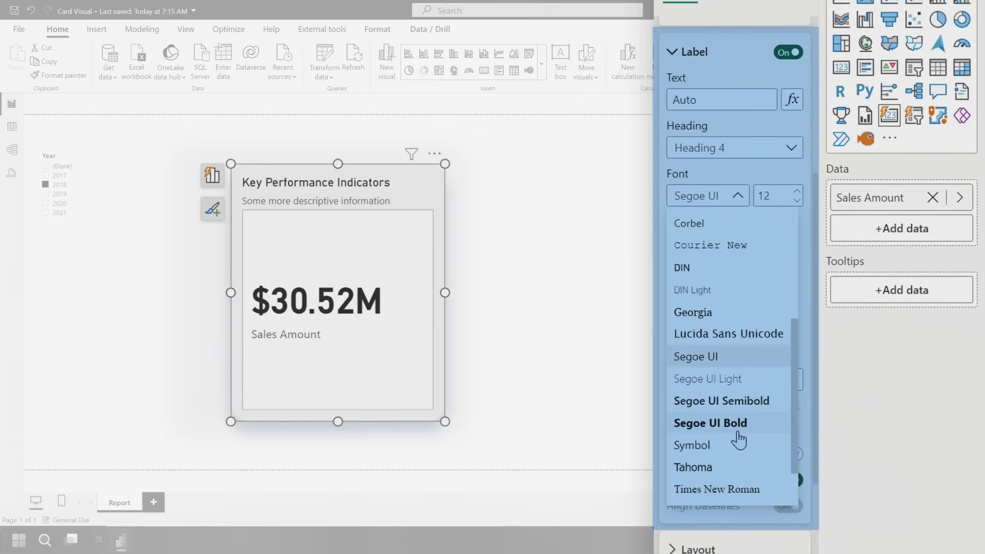
pyautogui.click(709, 423)
pyautogui.doubleClick(769, 196)
pyautogui.write('11')
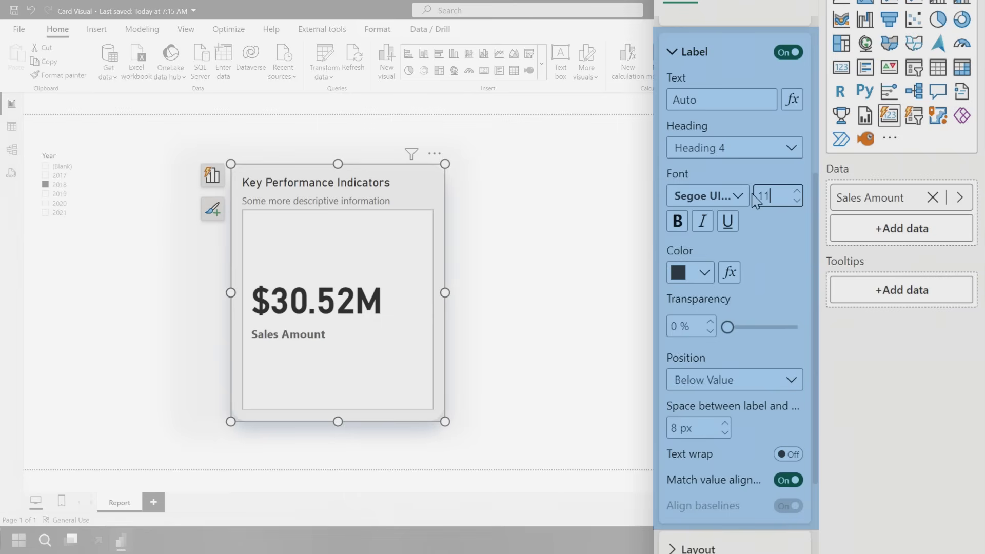
# Step: Change the label text to 'Sales' and set its gap under the value to 5 px
pyautogui.click(736, 101)
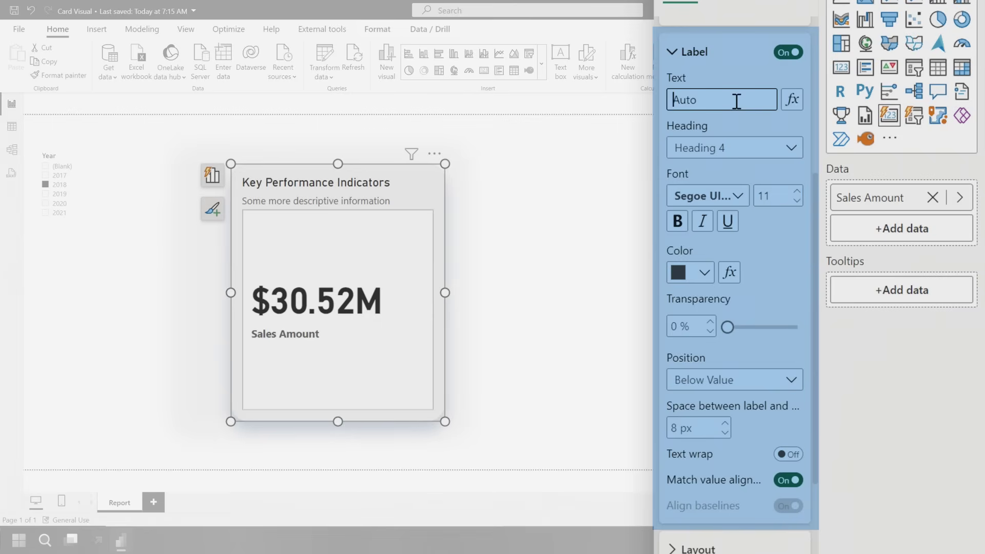
pyautogui.write('Sales')
pyautogui.click(680, 428)
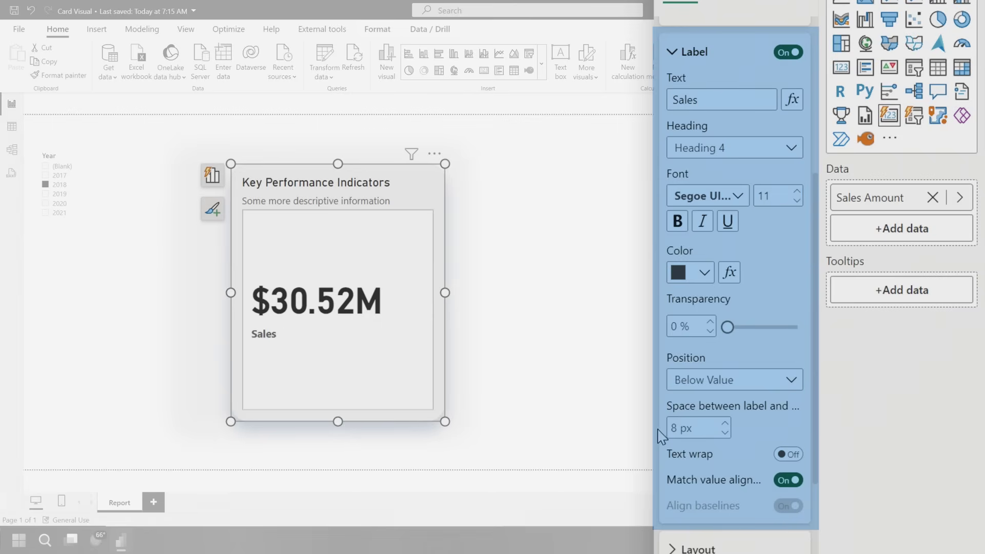
pyautogui.doubleClick(674, 429)
pyautogui.write('5')
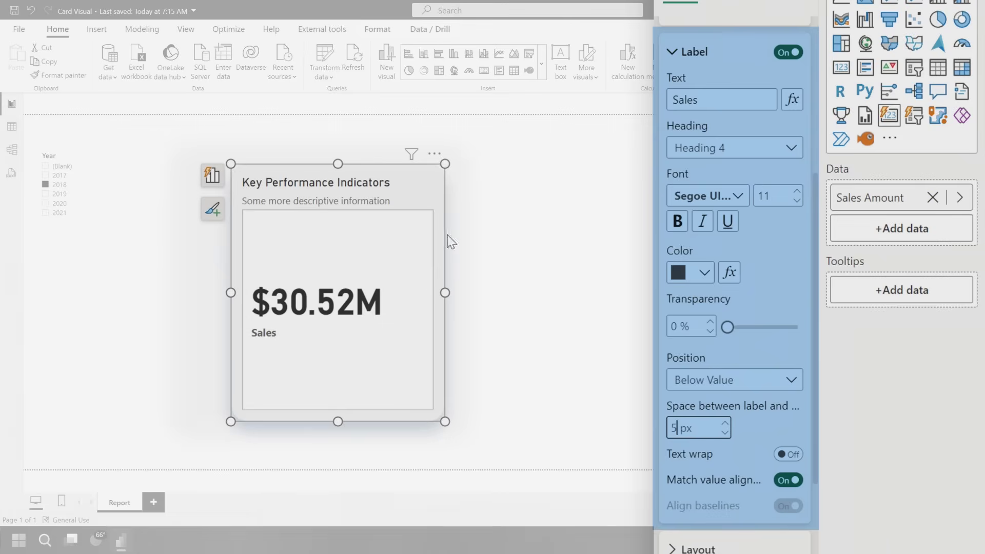
# Step: Set the callout layout's vertical alignment to Top
pyautogui.click(700, 58)
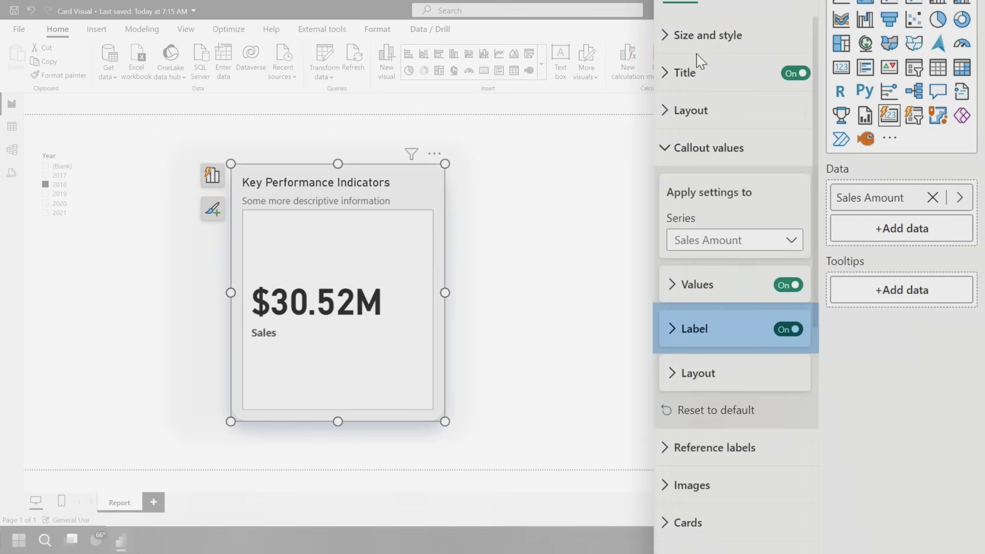
pyautogui.click(714, 385)
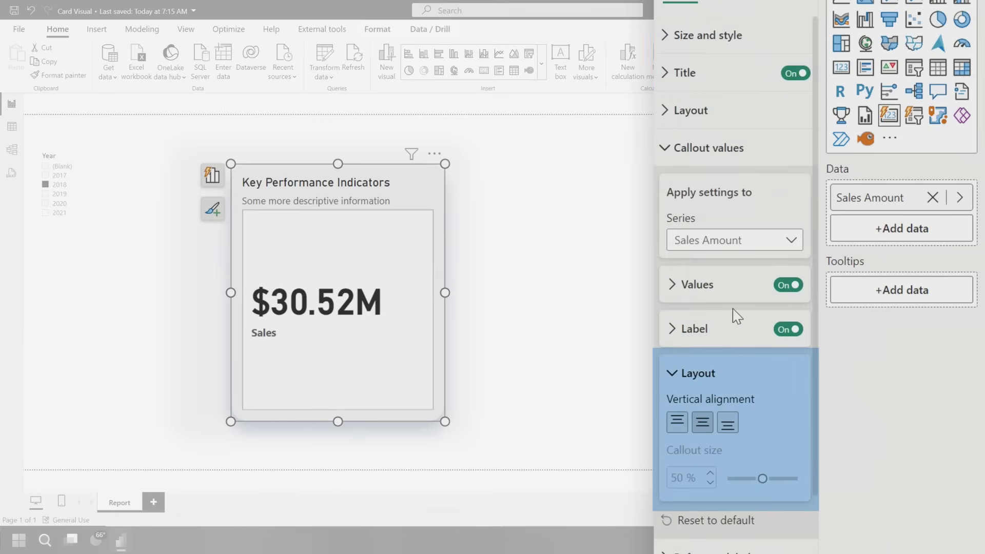
pyautogui.click(679, 423)
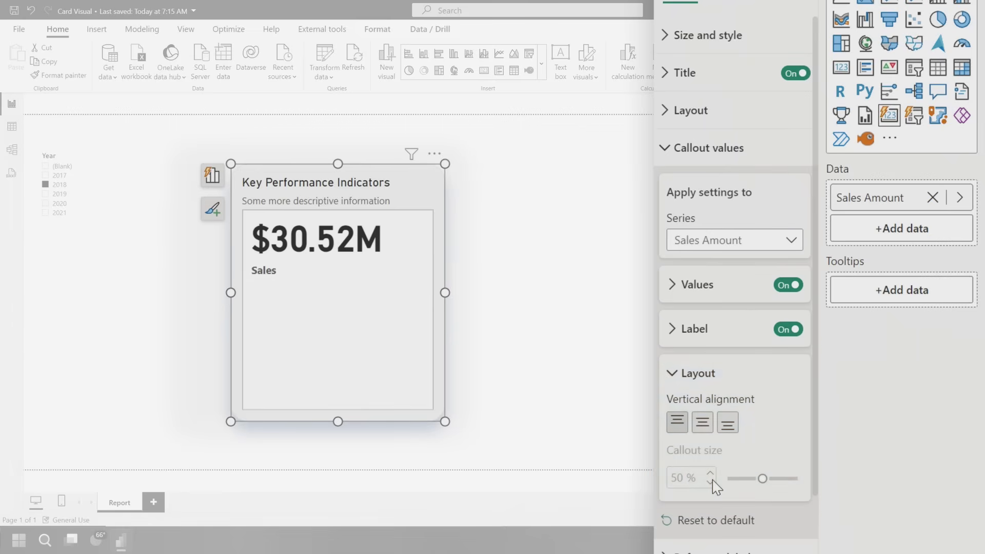
pyautogui.click(704, 195)
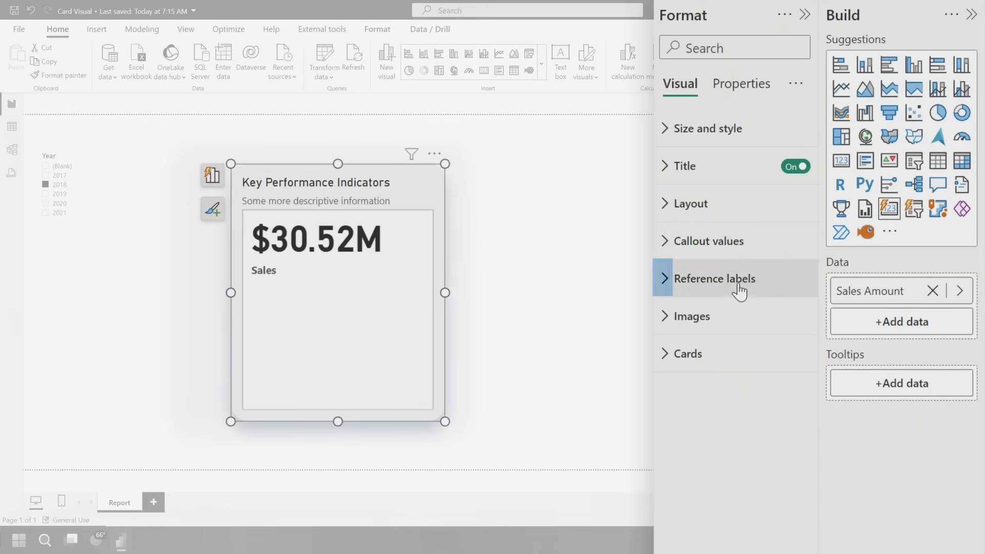
# Step: Select Sales Amount as the series for the reference label settings
pyautogui.click(735, 289)
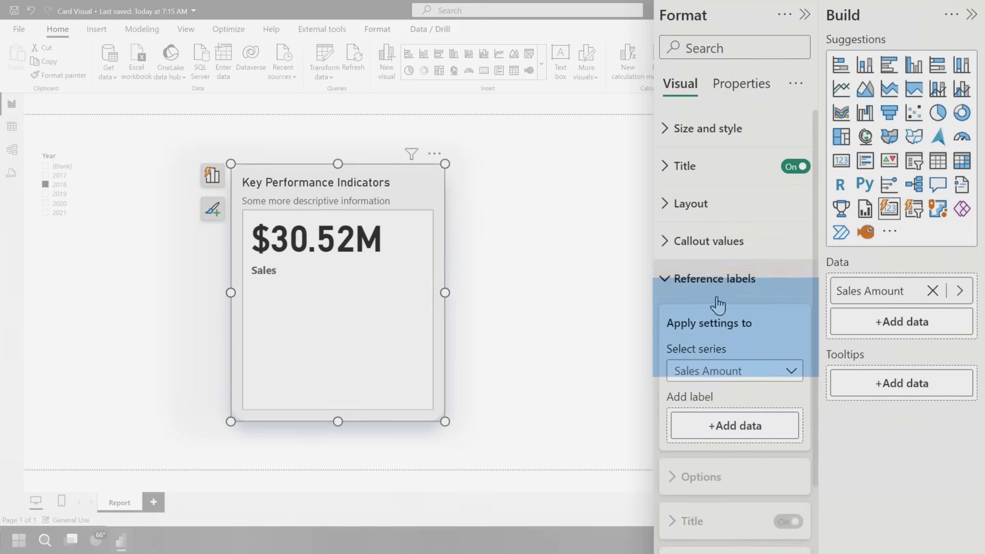
pyautogui.click(730, 369)
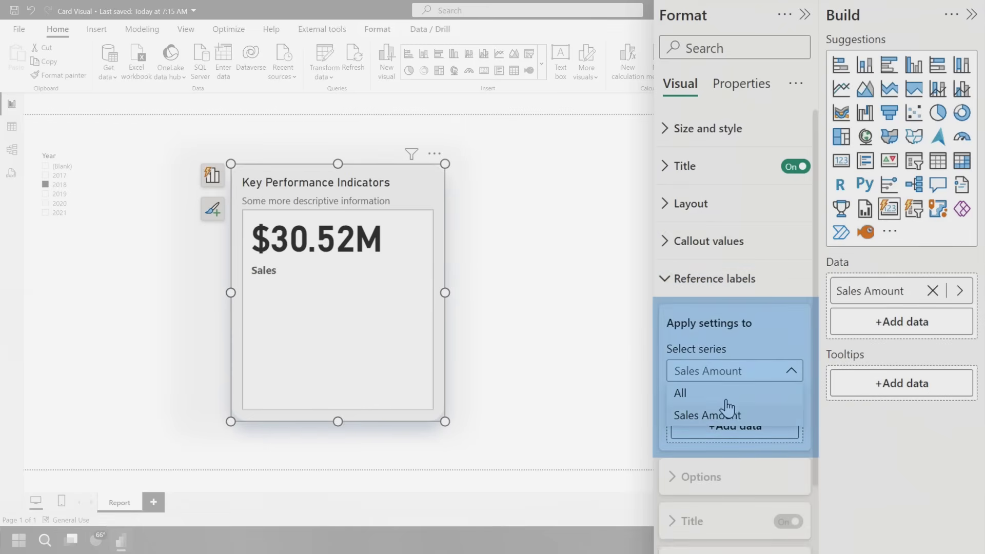
pyautogui.click(723, 391)
pyautogui.click(772, 372)
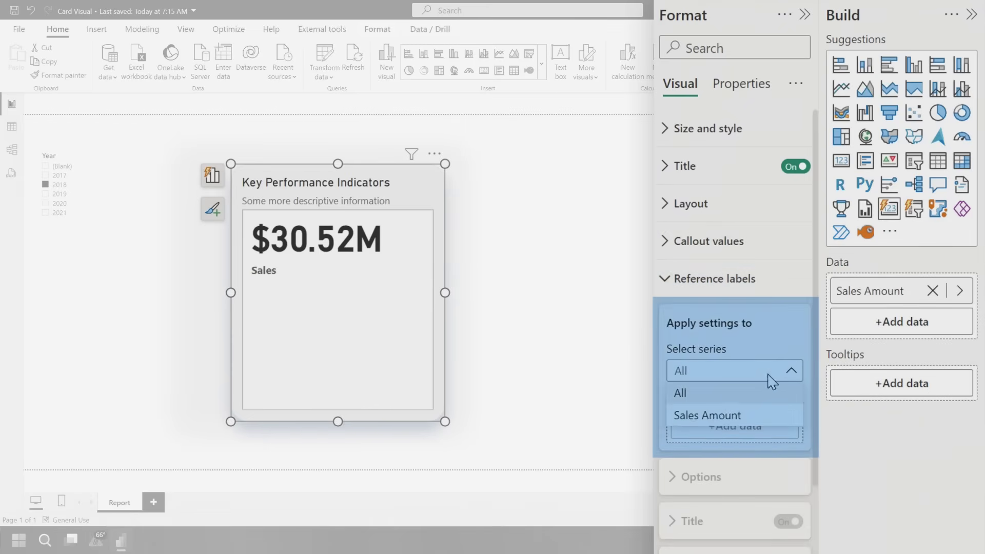
pyautogui.click(716, 417)
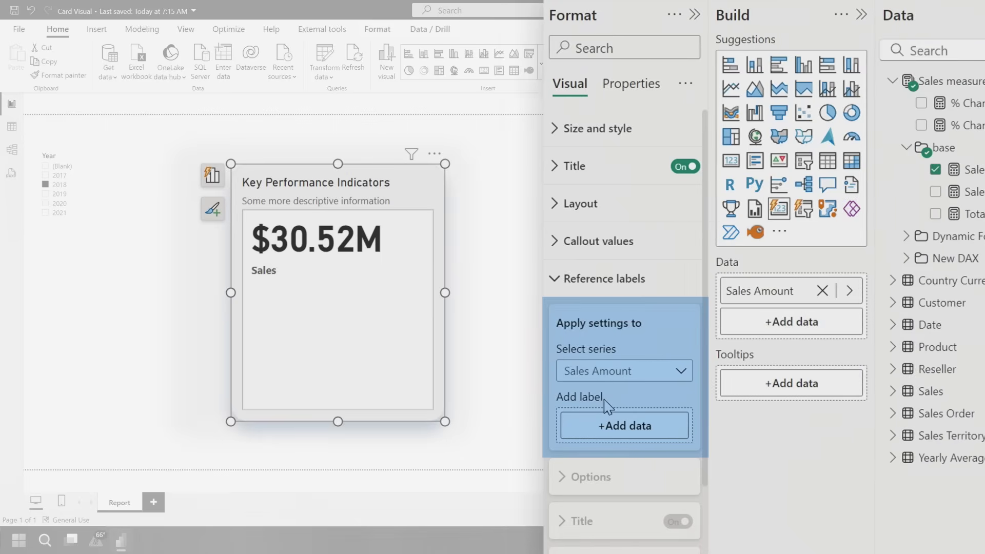
# Step: Add Sales Amount SPY ($11.93M) as a reference label, with Select label set to All
pyautogui.moveTo(923, 191)
pyautogui.mouseDown()
pyautogui.moveTo(586, 440)
pyautogui.moveTo(589, 429)
pyautogui.mouseUp()
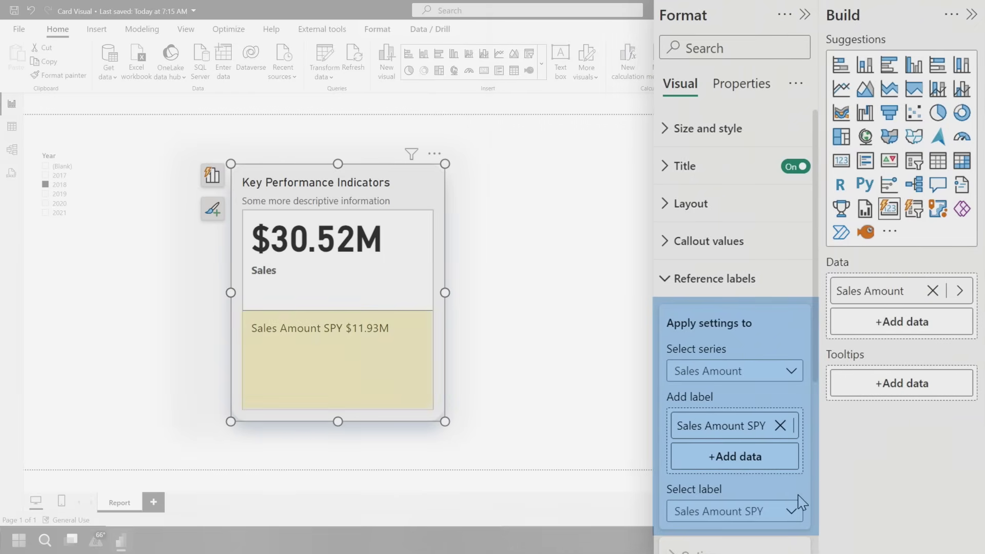
pyautogui.scroll(-3, 800, 504)
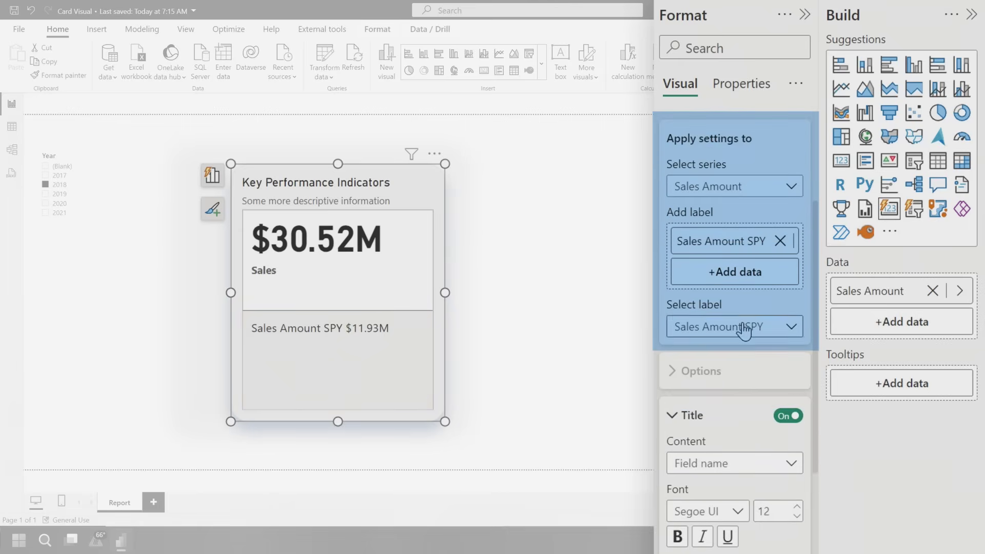
pyautogui.click(743, 331)
pyautogui.click(685, 347)
pyautogui.click(739, 330)
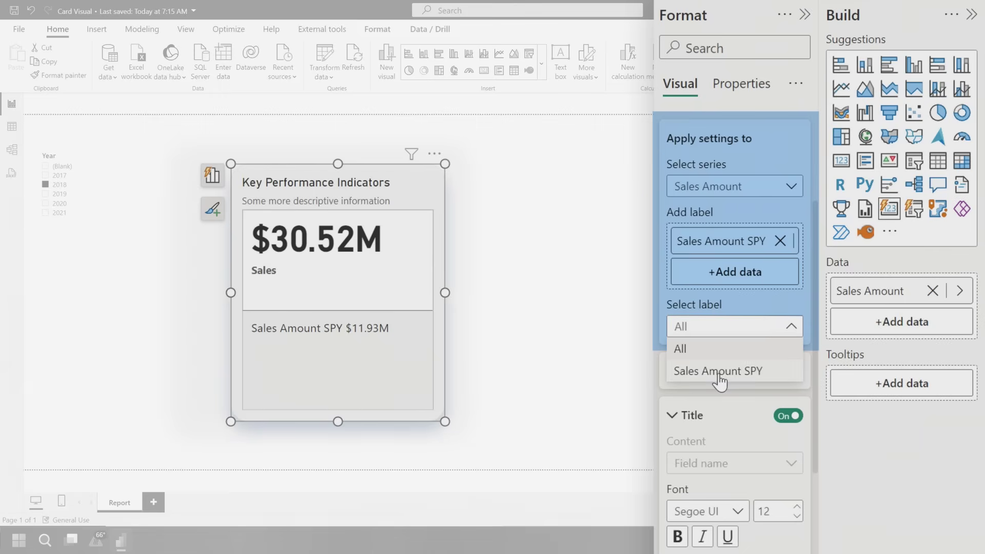
pyautogui.click(717, 351)
# Step: Set the Sales Amount SPY reference label background colour to dark blue
pyautogui.click(684, 416)
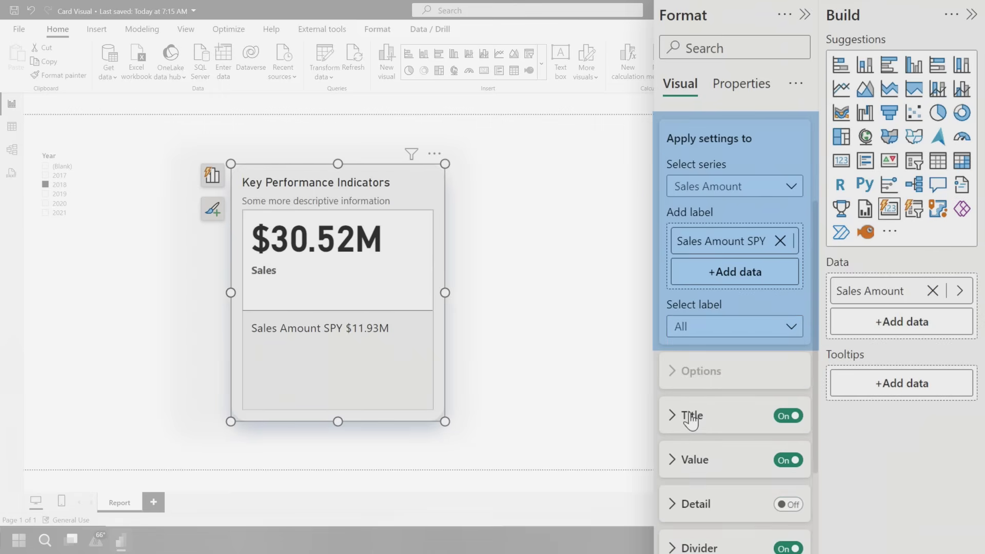
pyautogui.scroll(-3, 739, 419)
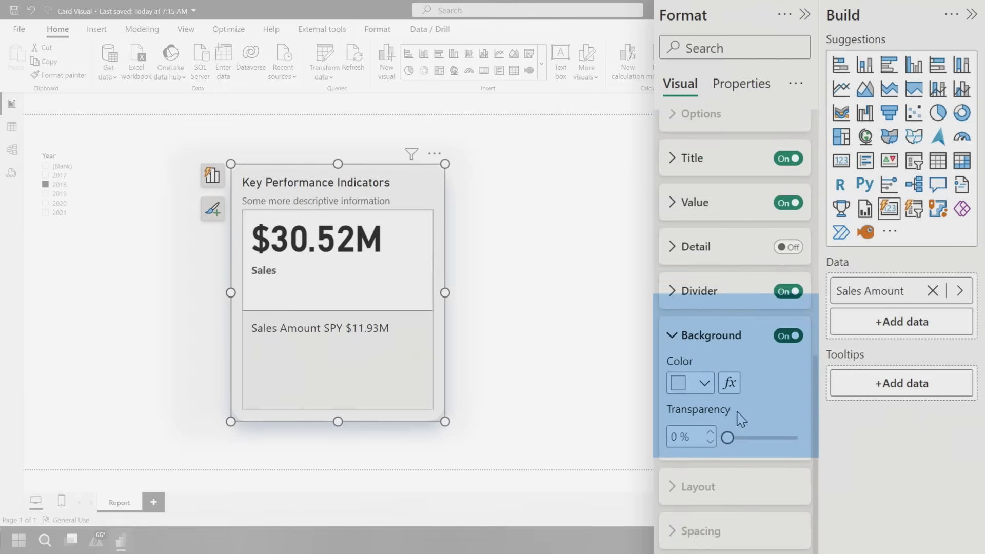
pyautogui.click(703, 383)
pyautogui.click(745, 237)
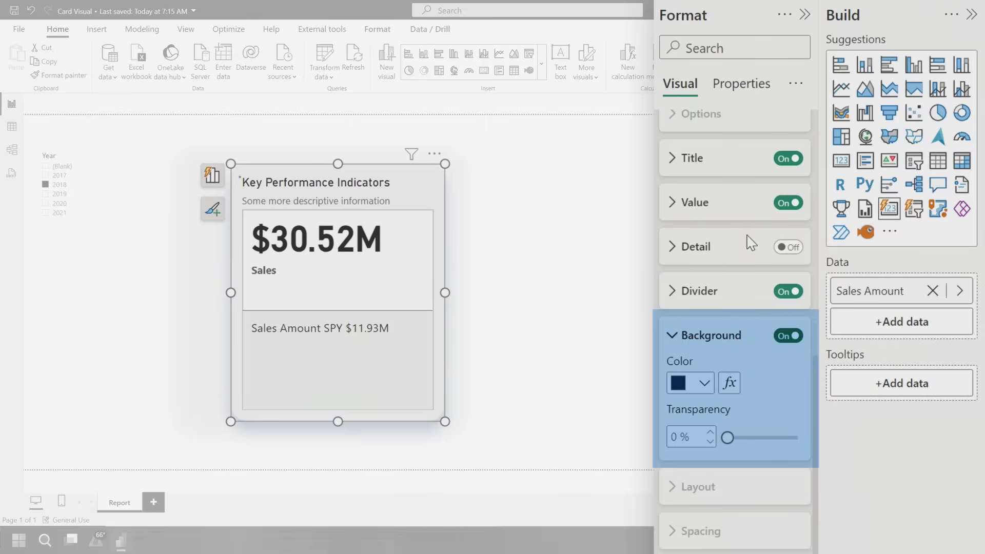
pyautogui.scroll(3, 762, 308)
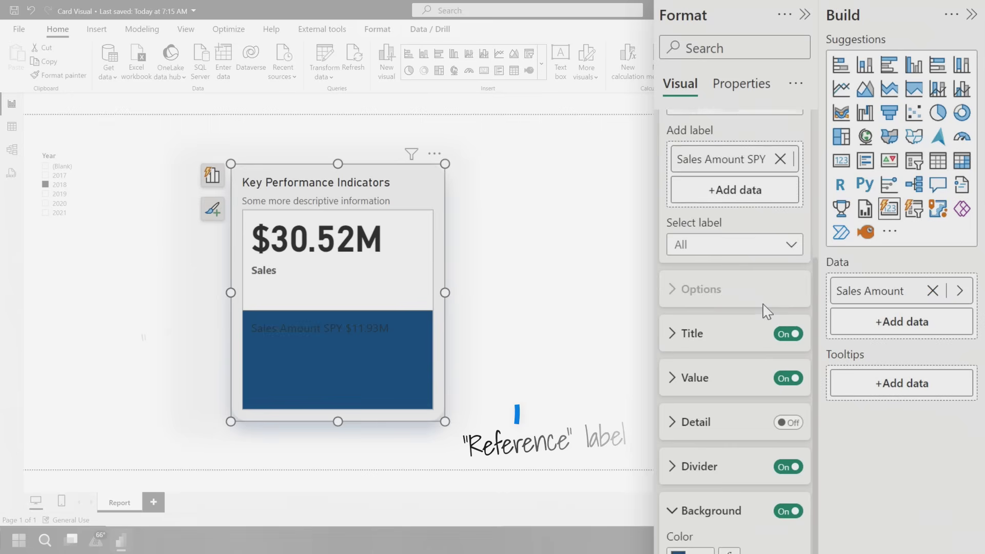
pyautogui.scroll(2, 727, 169)
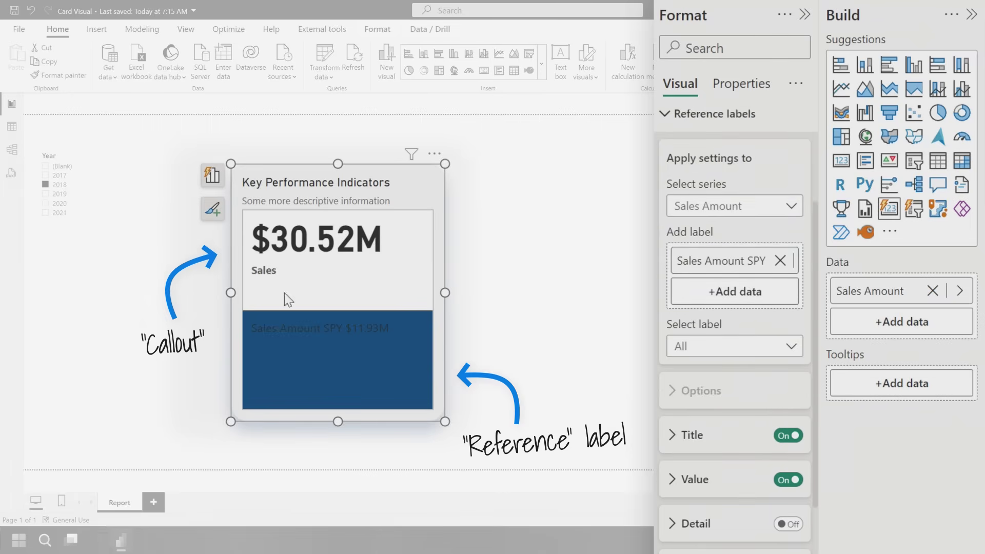
pyautogui.scroll(-4, 743, 378)
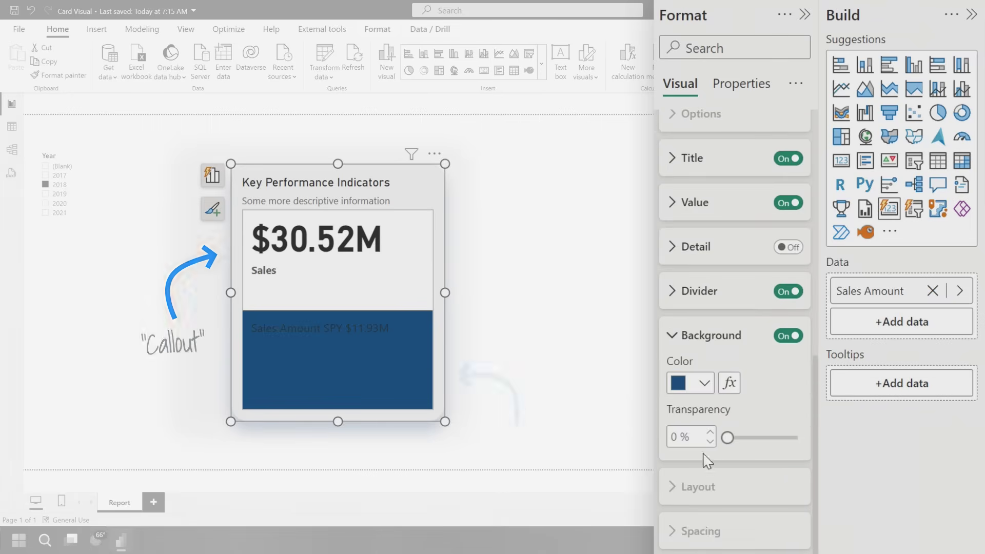
pyautogui.click(712, 335)
# Step: Make the reference label title size 10, light grey, with 20% transparency
pyautogui.click(691, 202)
pyautogui.doubleClick(771, 294)
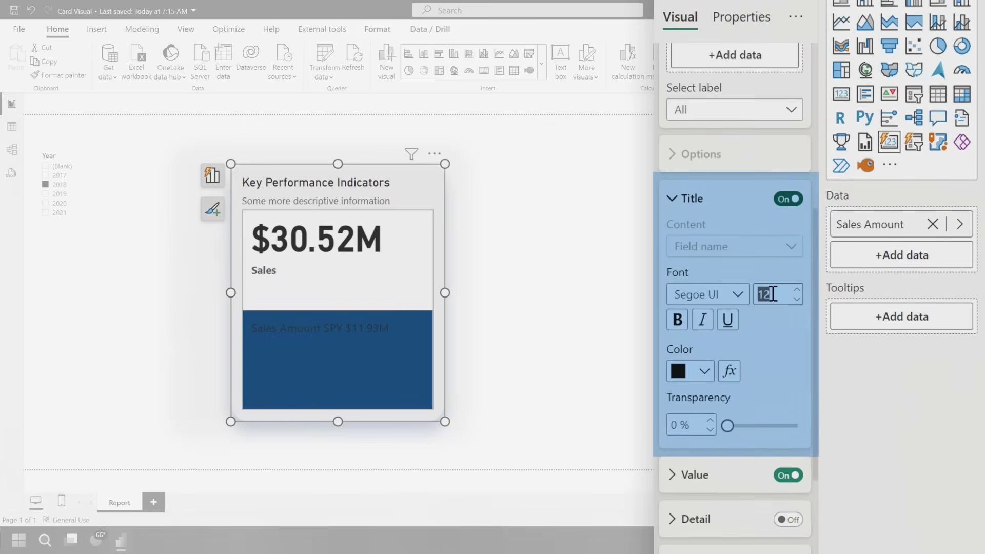
pyautogui.click(703, 372)
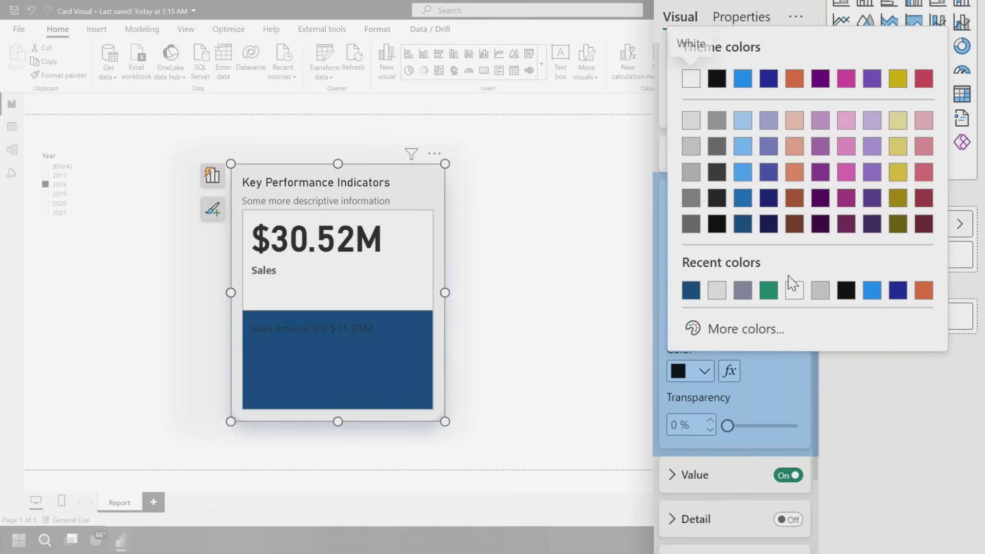
pyautogui.click(691, 121)
pyautogui.write('20')
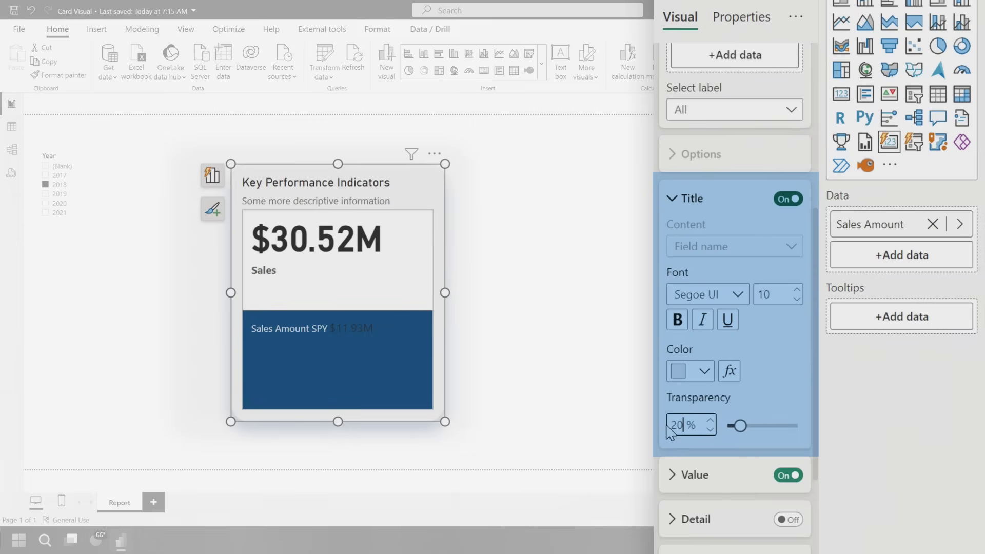
pyautogui.press('Return')
pyautogui.click(693, 199)
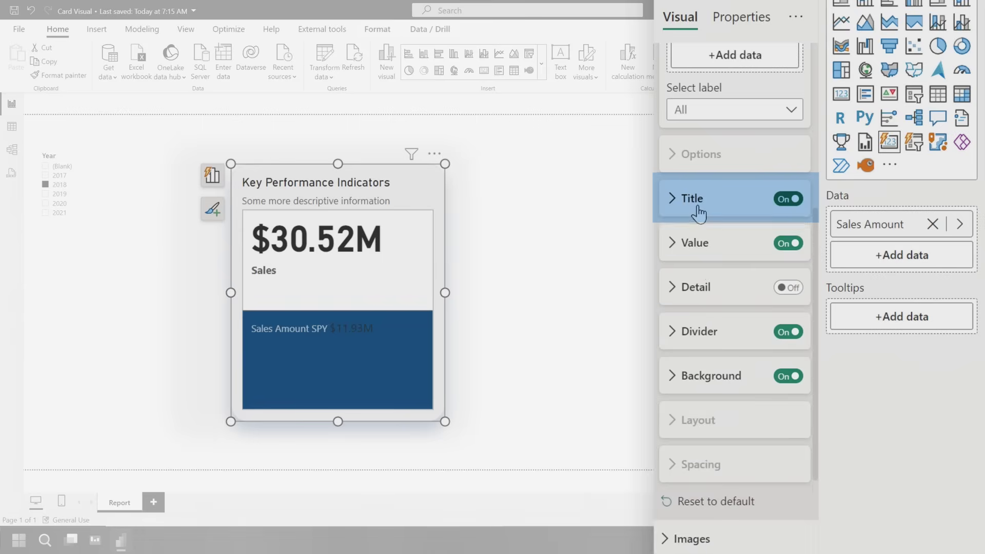
# Step: Set the $11.93M value to Segoe UI Semibold, size 11, in white
pyautogui.click(696, 243)
pyautogui.click(764, 290)
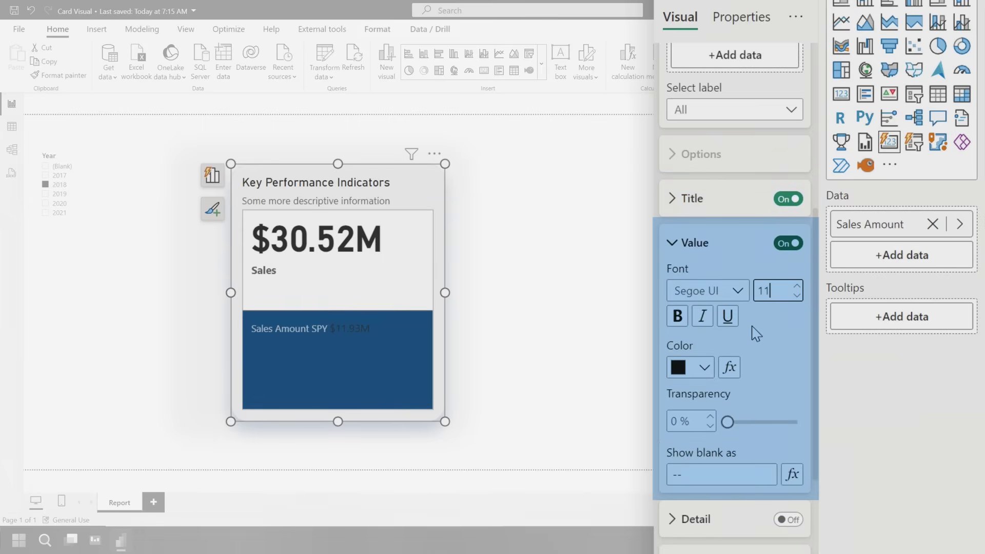
pyautogui.click(737, 290)
pyautogui.click(744, 497)
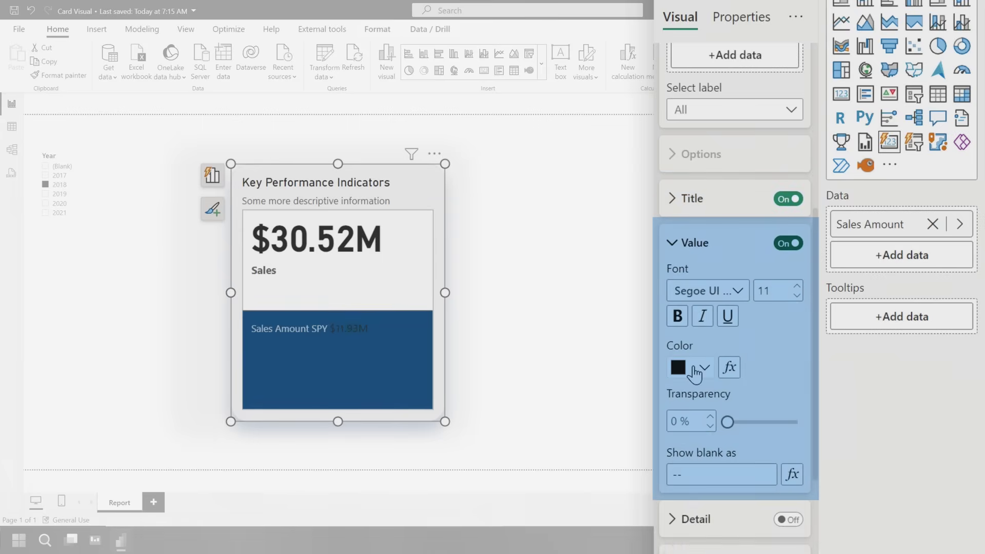
pyautogui.click(695, 370)
pyautogui.click(689, 111)
pyautogui.click(692, 519)
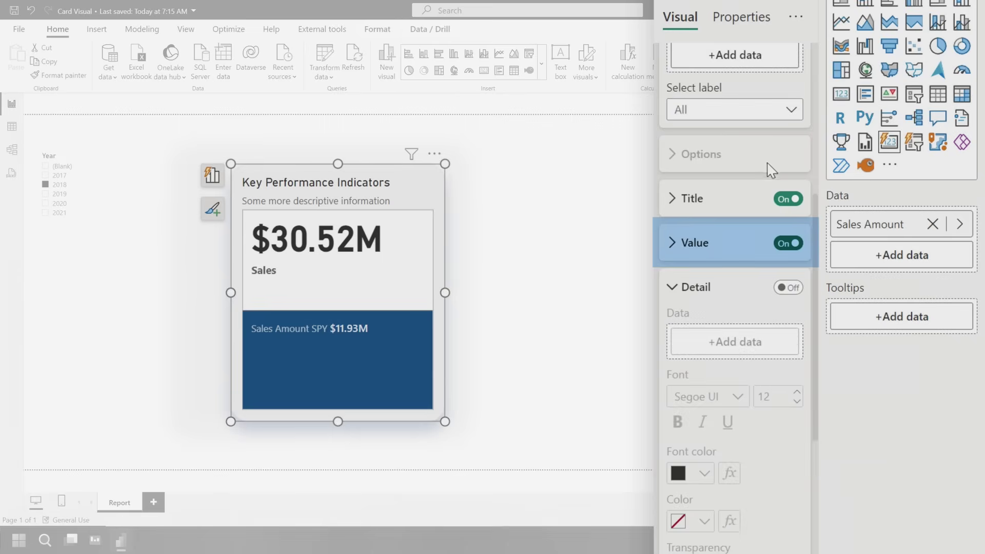
pyautogui.click(743, 113)
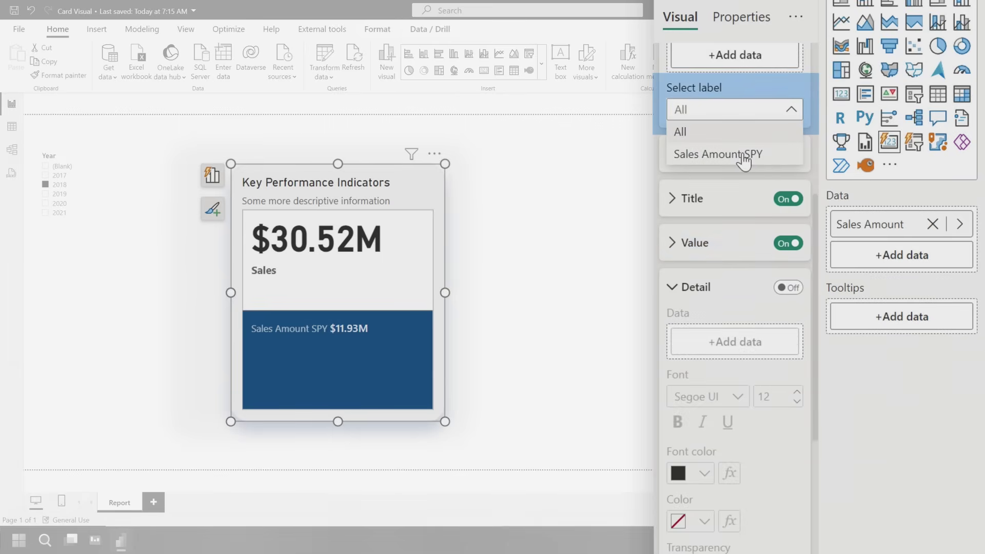
# Step: Replace the Sales Amount SPY label title with the custom text 'Previous Year'
pyautogui.click(718, 154)
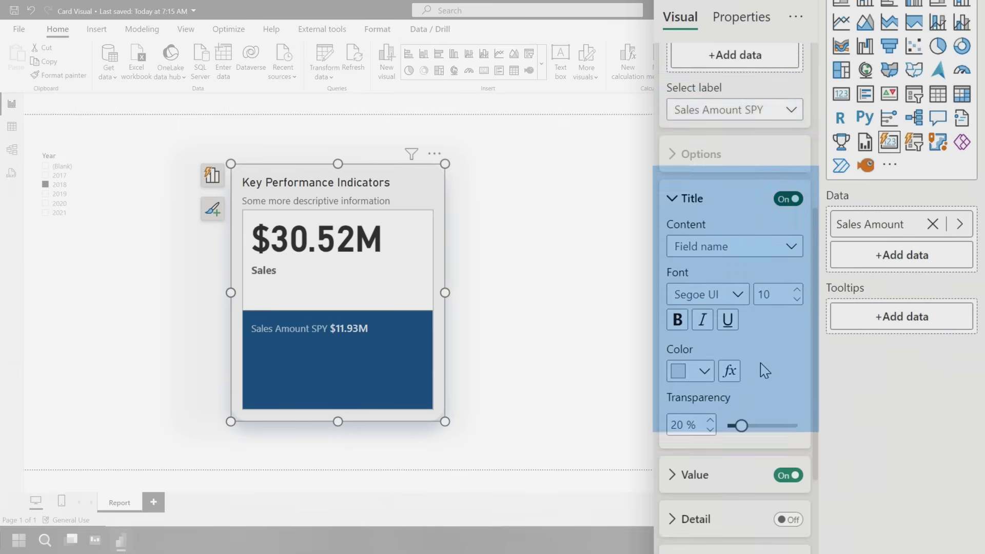
pyautogui.click(725, 247)
pyautogui.click(722, 286)
pyautogui.write('Previous Year')
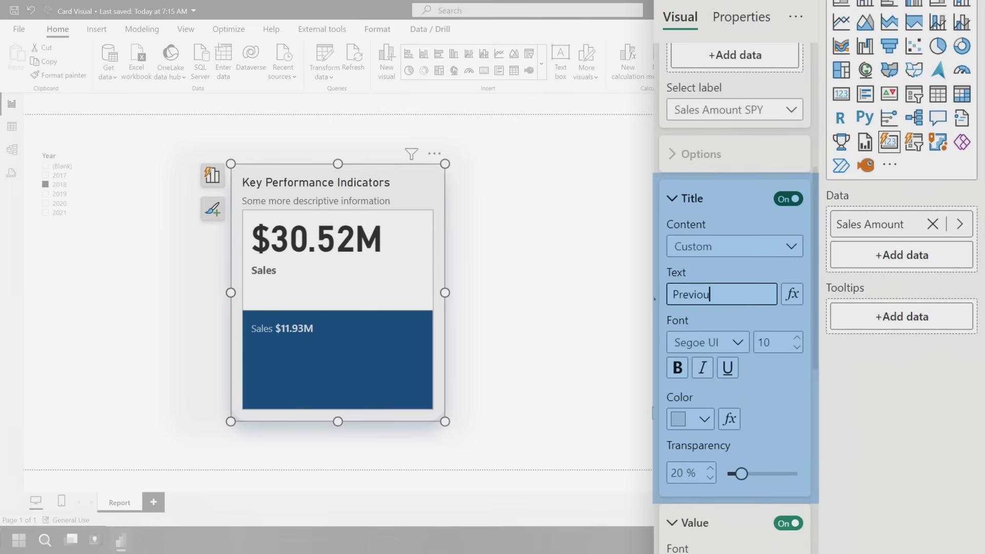
pyautogui.click(688, 203)
pyautogui.click(704, 241)
pyautogui.scroll(-1, 719, 270)
# Step: Turn on the reference label Detail showing % Change in white, size 10 text
pyautogui.click(788, 222)
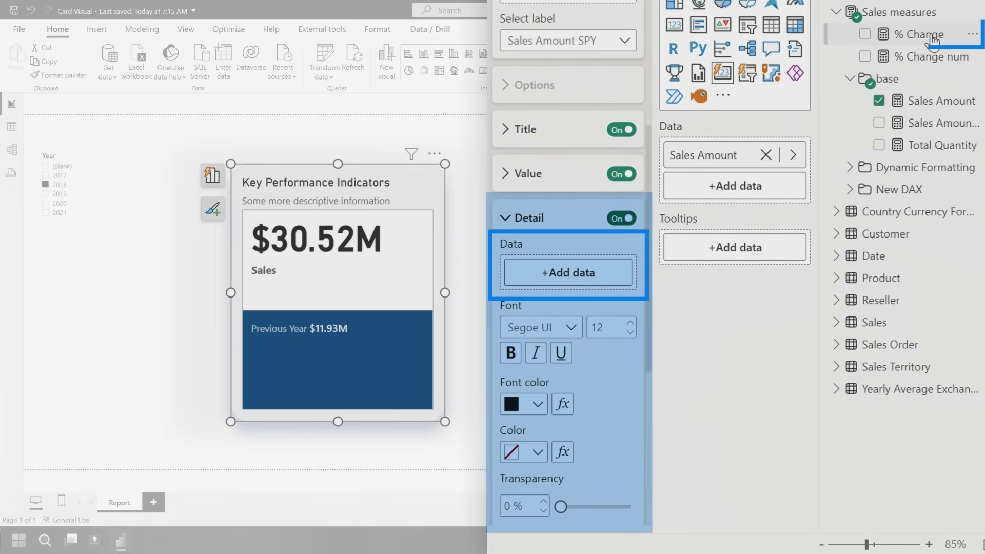
pyautogui.moveTo(920, 34)
pyautogui.mouseDown()
pyautogui.moveTo(577, 286)
pyautogui.moveTo(570, 274)
pyautogui.mouseUp()
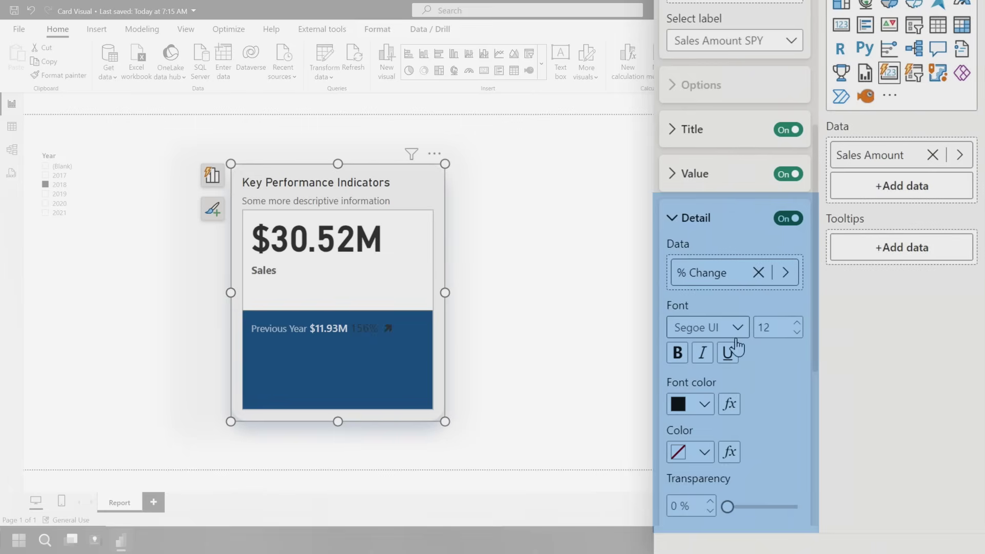
pyautogui.doubleClick(761, 328)
pyautogui.write('10')
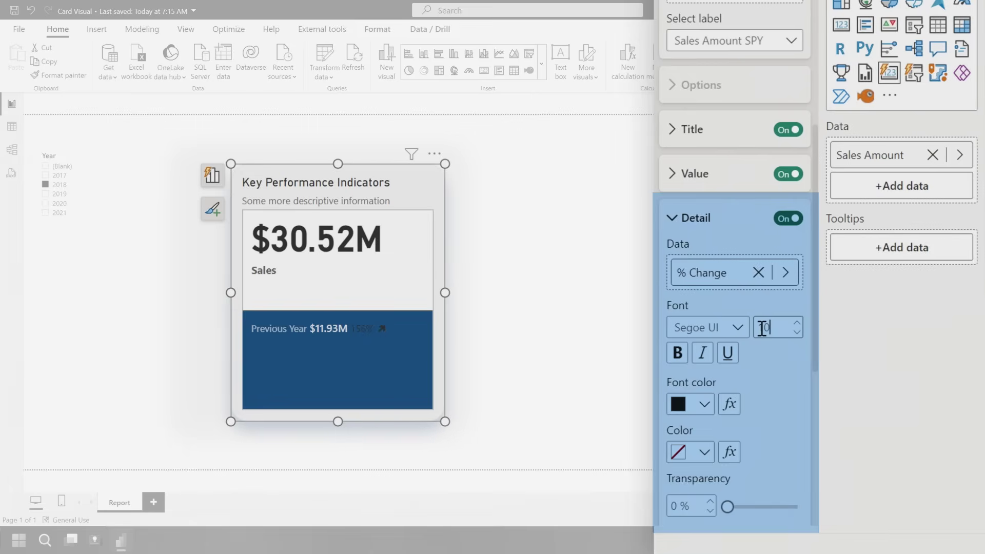
pyautogui.click(706, 403)
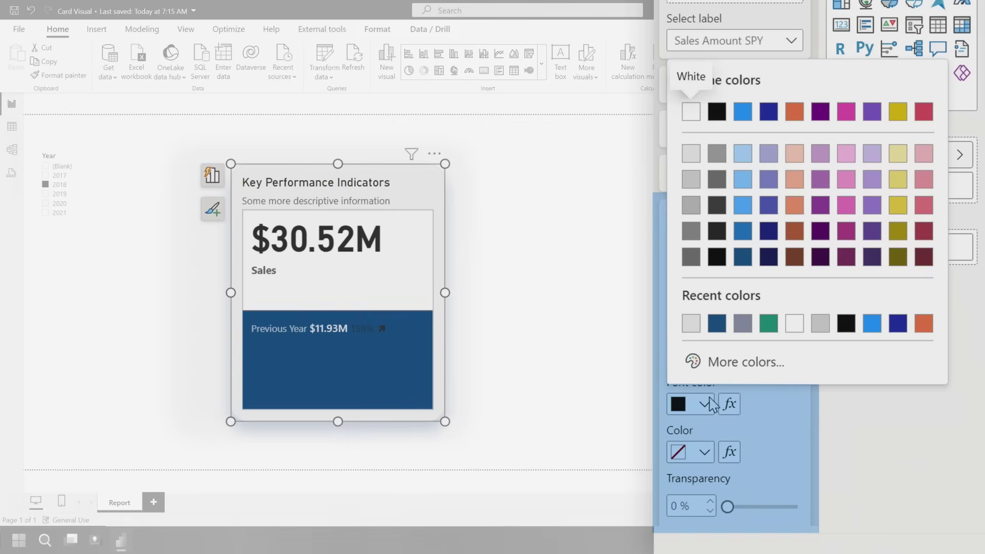
pyautogui.click(690, 112)
# Step: Give the 156% detail a custom green #0D856F background, keeping the Segoe UI font
pyautogui.click(704, 453)
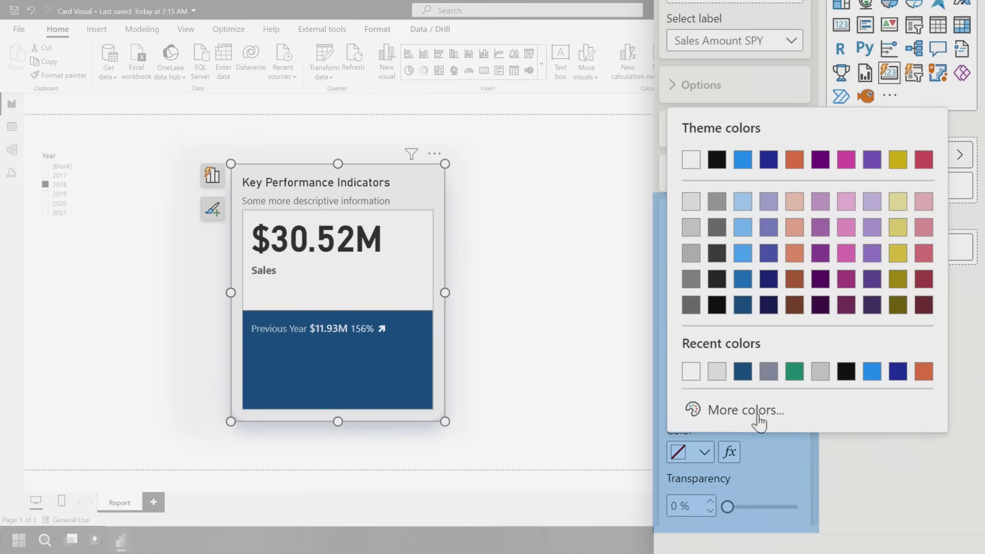
pyautogui.click(739, 410)
pyautogui.write('#0D856F')
pyautogui.press('Return')
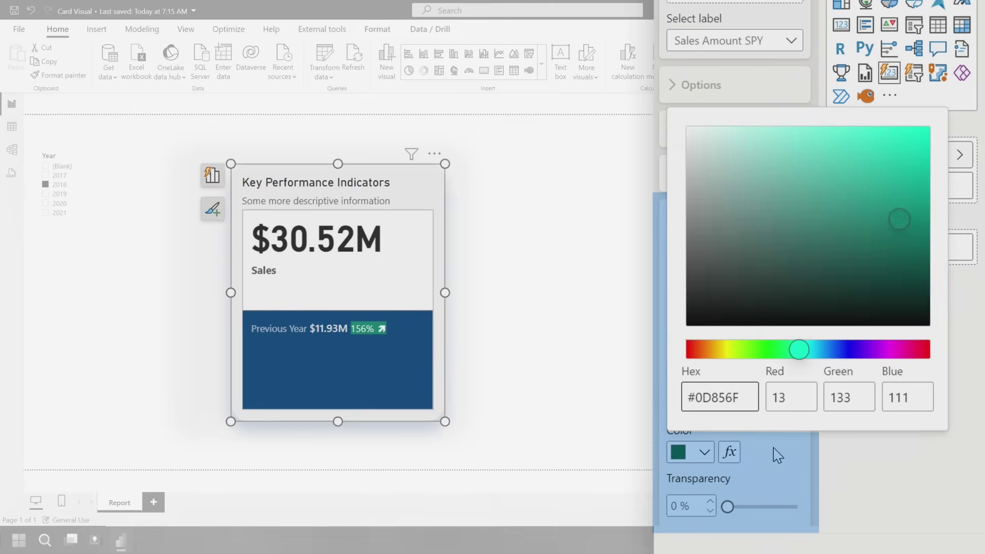
pyautogui.click(728, 505)
pyautogui.click(735, 327)
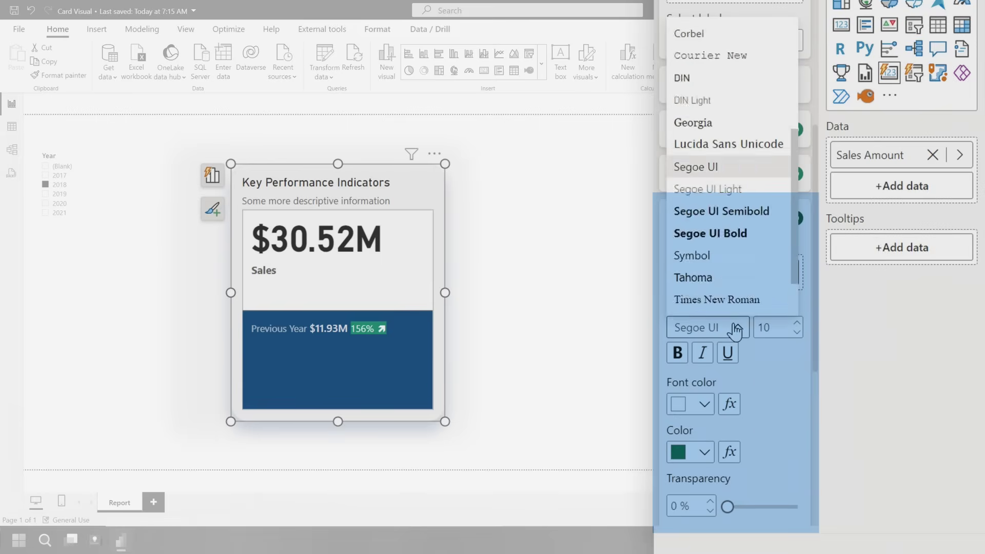
pyautogui.click(270, 302)
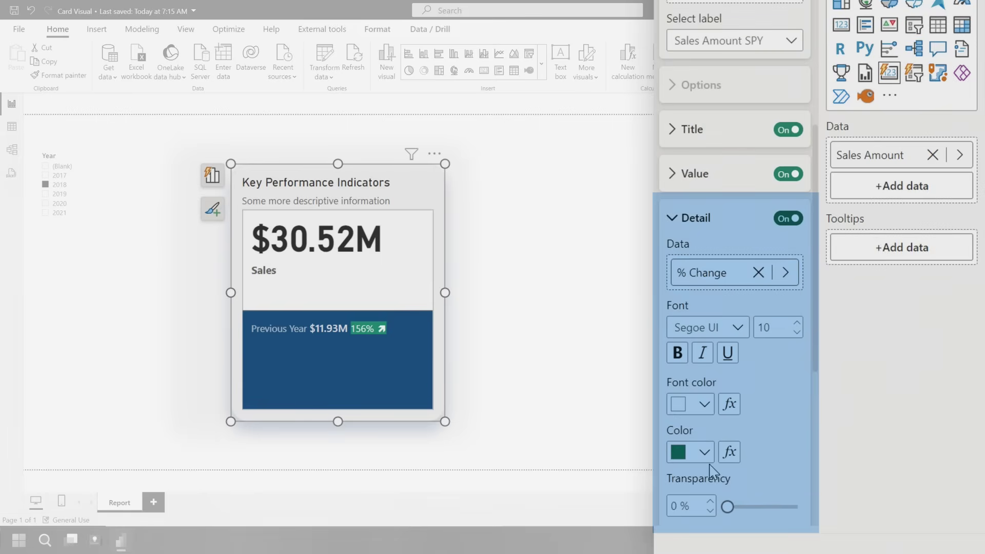
pyautogui.click(707, 221)
pyautogui.scroll(5, 715, 282)
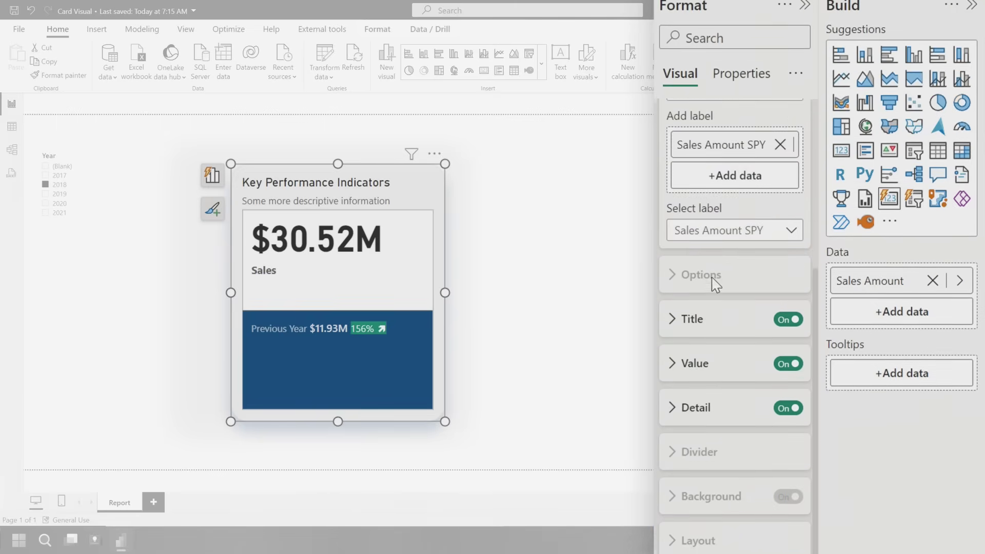
pyautogui.scroll(2, 715, 289)
pyautogui.click(718, 218)
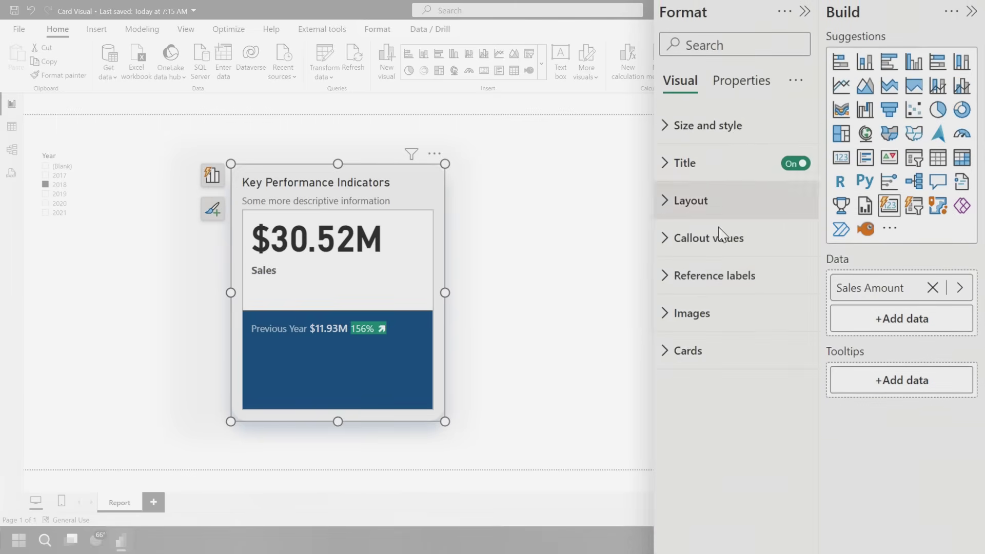
pyautogui.click(727, 433)
pyautogui.scroll(-3, 770, 385)
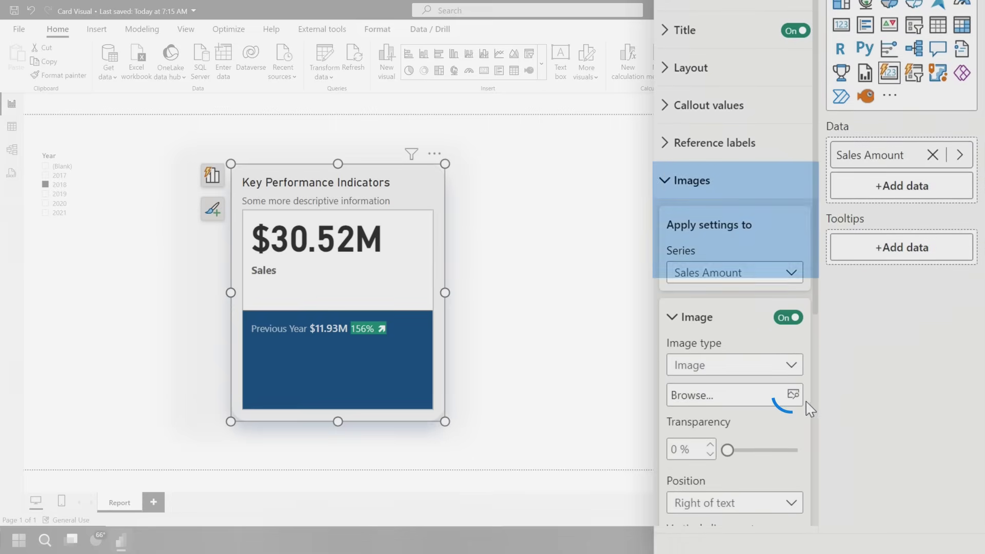
# Step: Insert Money.png below the Sales text with 18 px spacing
pyautogui.click(793, 396)
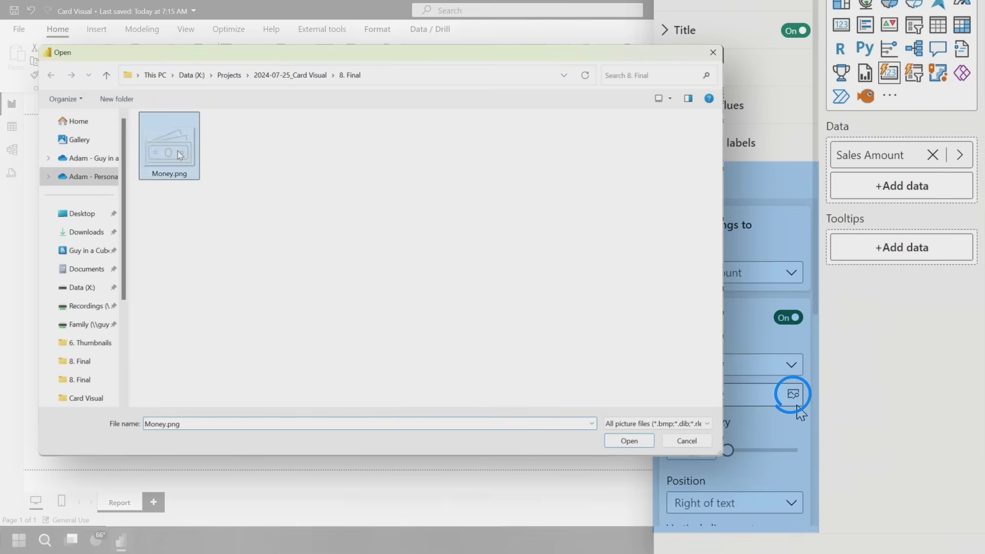
pyautogui.doubleClick(183, 158)
pyautogui.scroll(-3, 769, 462)
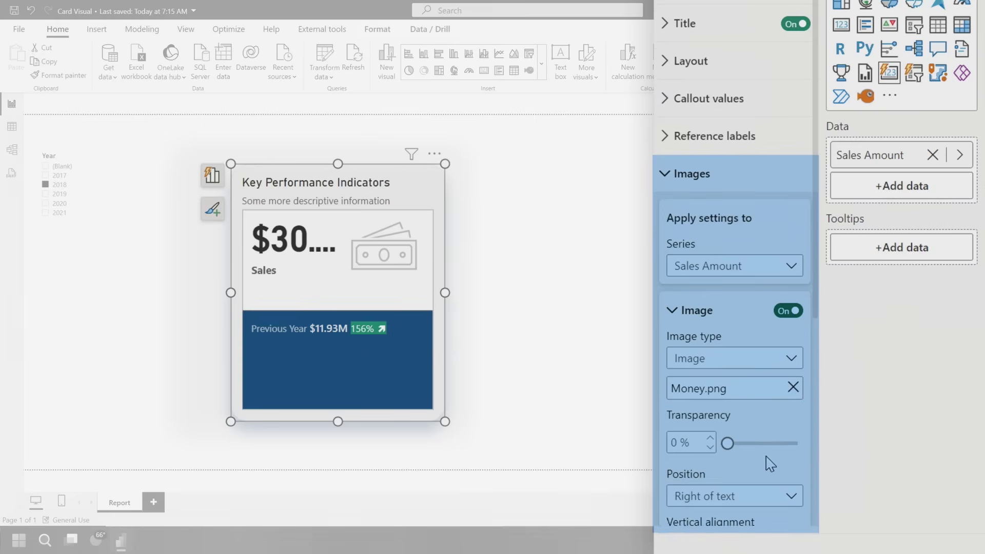
pyautogui.click(739, 322)
pyautogui.click(729, 392)
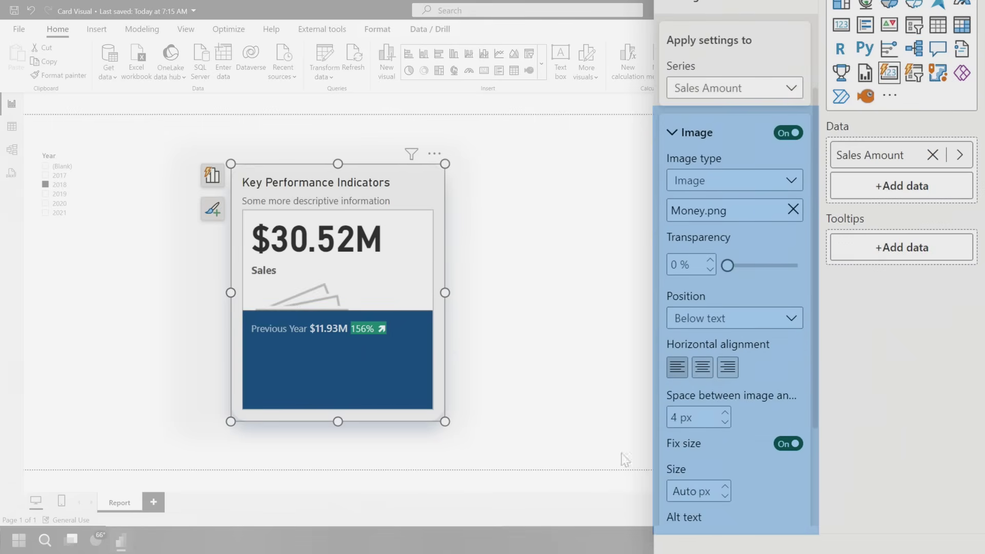
pyautogui.press('Tab')
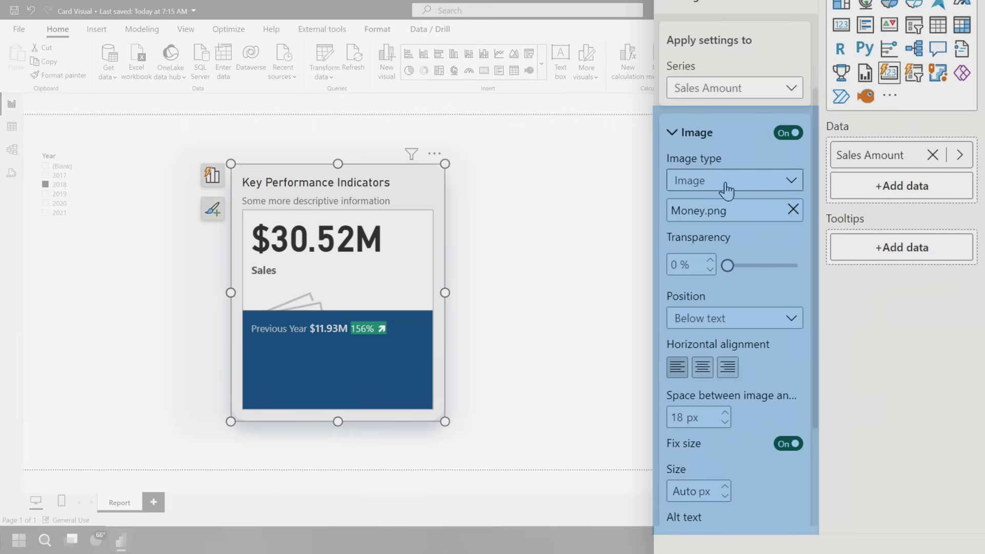
pyautogui.click(719, 140)
# Step: Shape the card as a Rounded Rectangle with 19 px corners
pyautogui.click(713, 185)
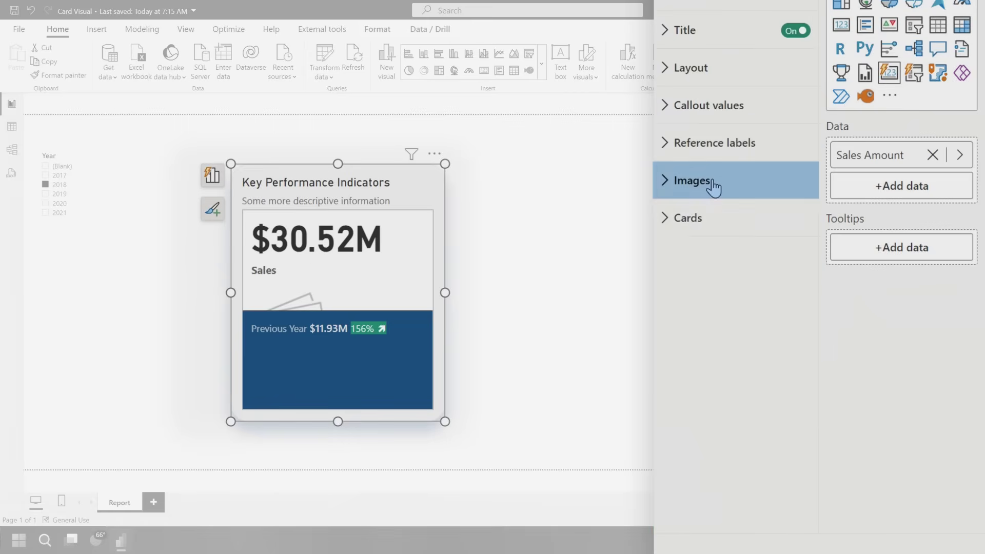
pyautogui.click(740, 220)
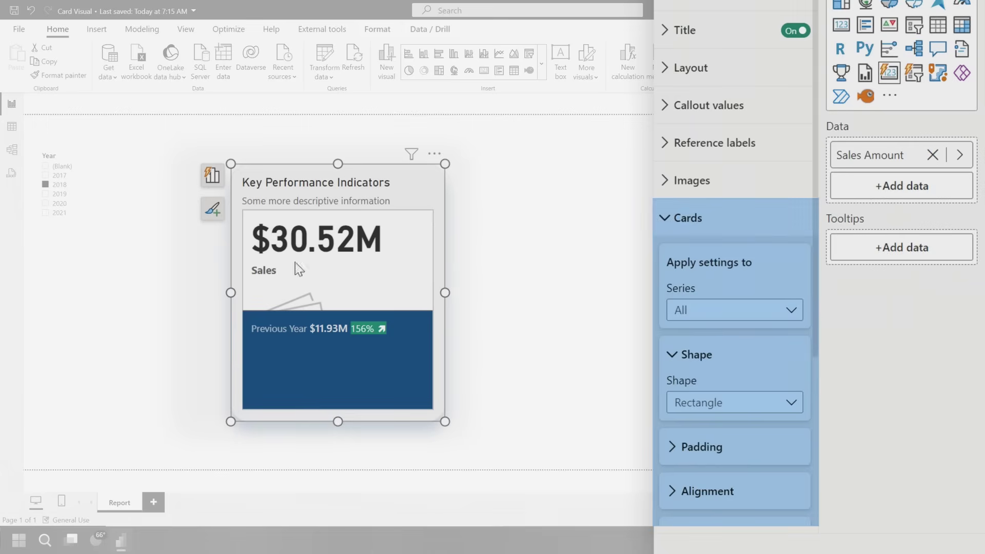
pyautogui.scroll(-2, 750, 270)
pyautogui.scroll(-2, 747, 273)
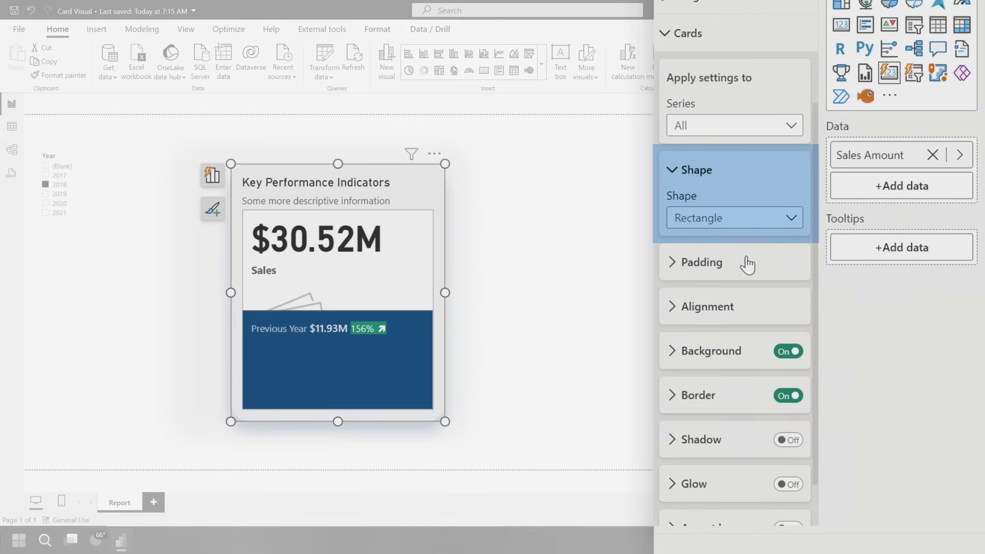
pyautogui.click(747, 219)
pyautogui.click(716, 262)
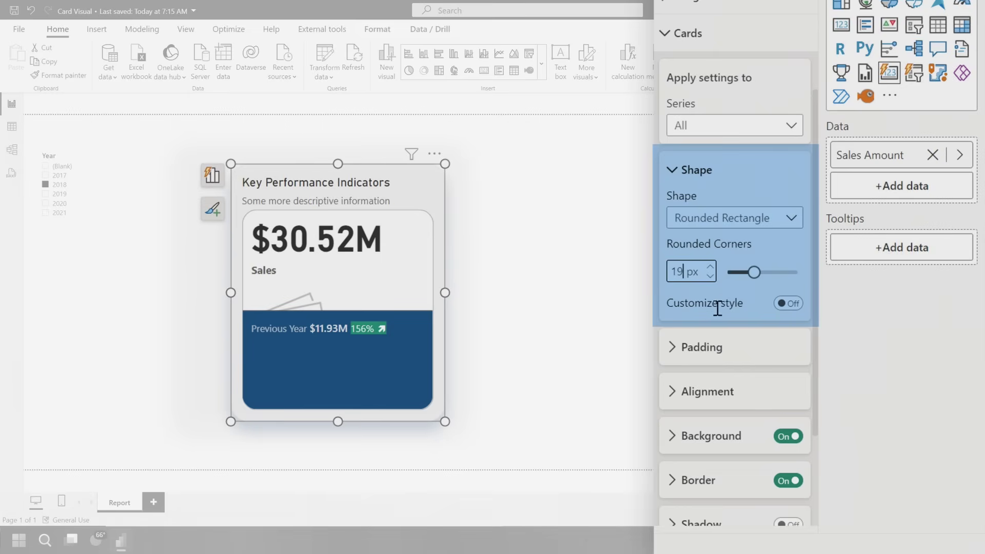
pyautogui.click(722, 168)
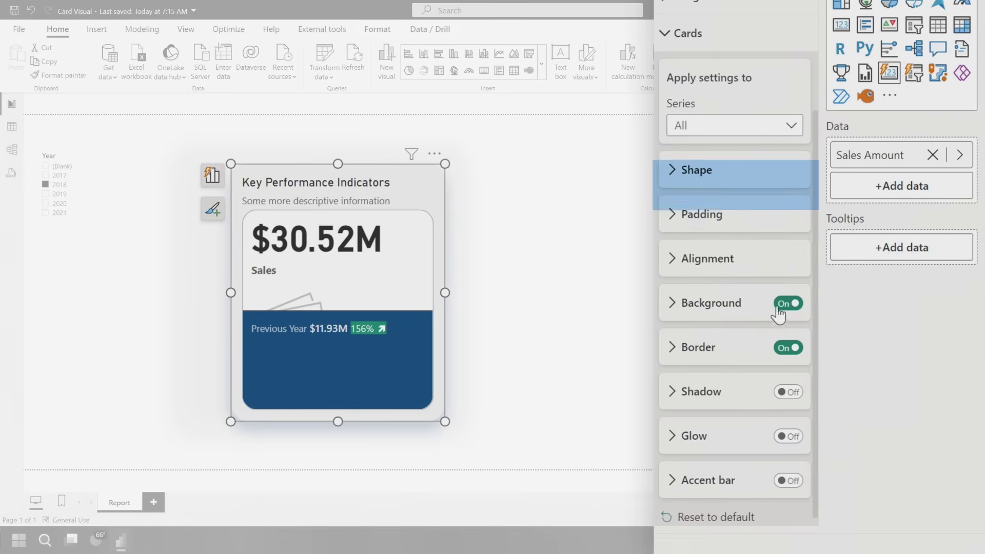
pyautogui.click(704, 216)
pyautogui.click(689, 263)
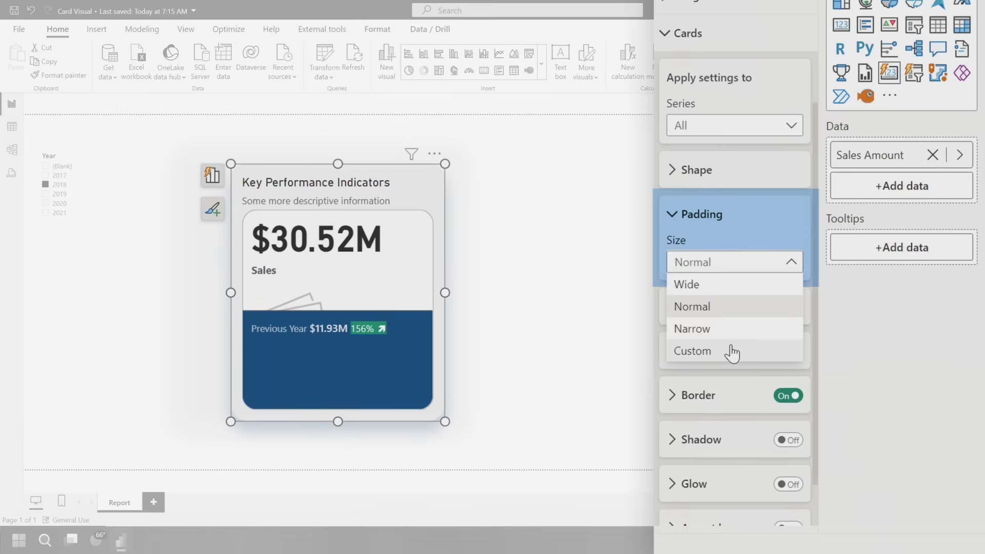
pyautogui.click(693, 350)
pyautogui.write('30')
pyautogui.press('Tab')
pyautogui.write('40')
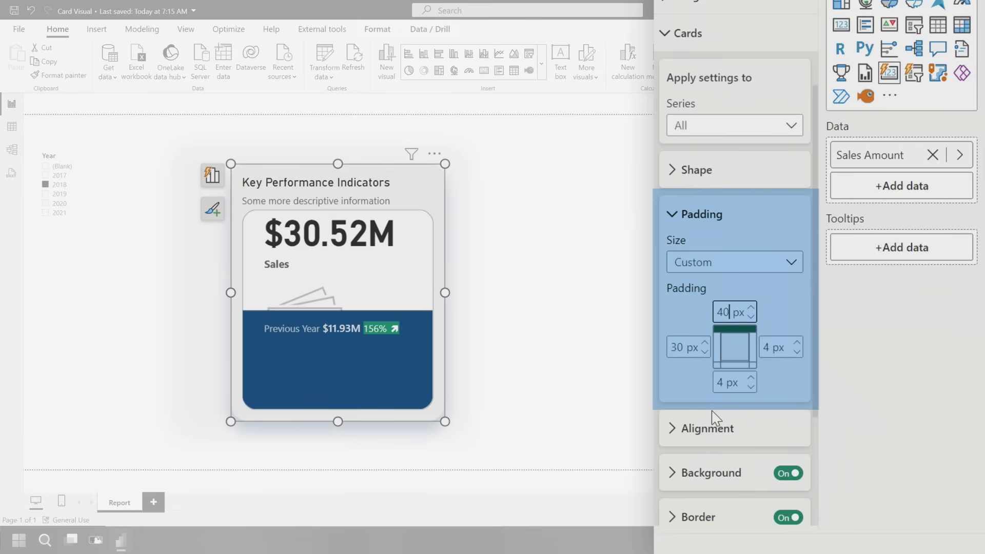
pyautogui.press('Tab')
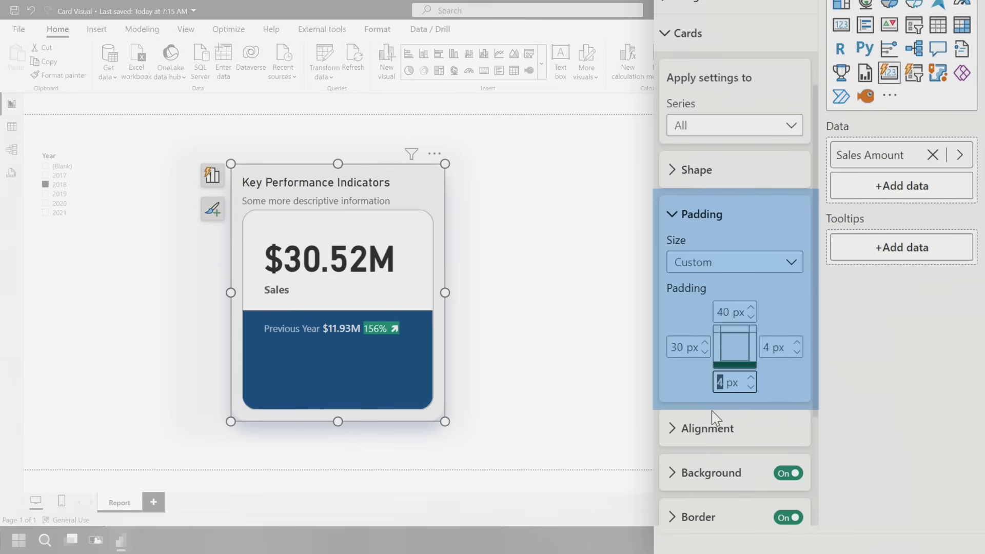
pyautogui.write('5')
pyautogui.press('Tab')
pyautogui.write('50')
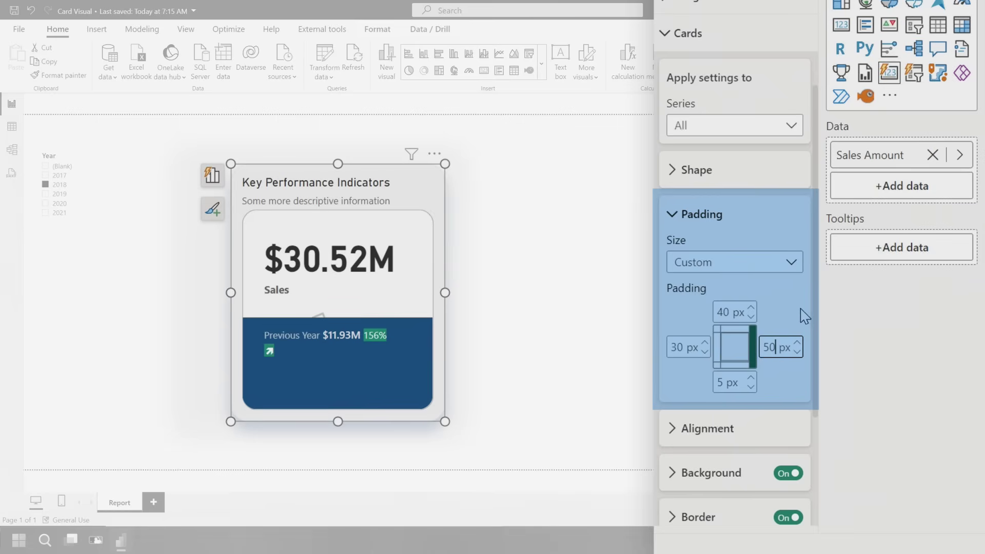
pyautogui.press('Return')
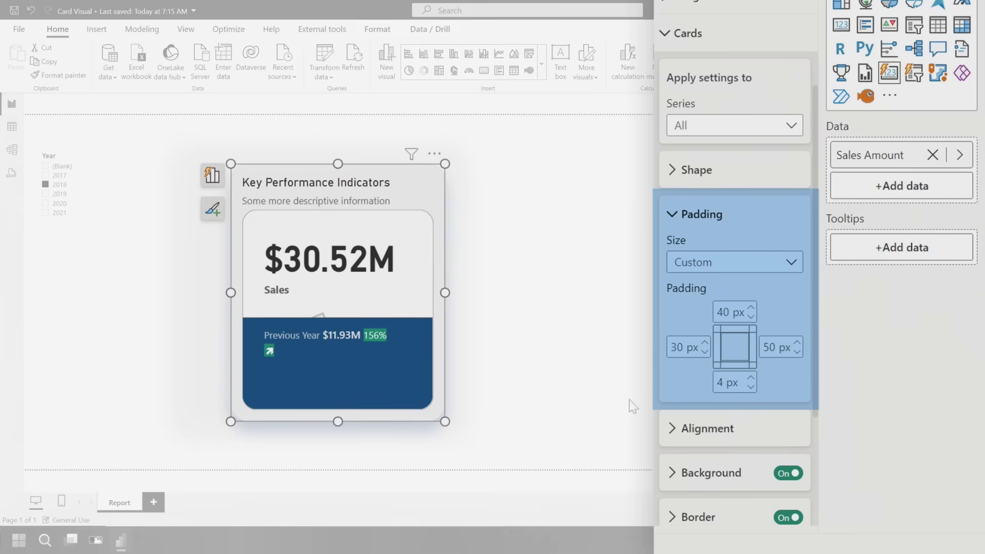
pyautogui.click(741, 226)
pyautogui.click(737, 258)
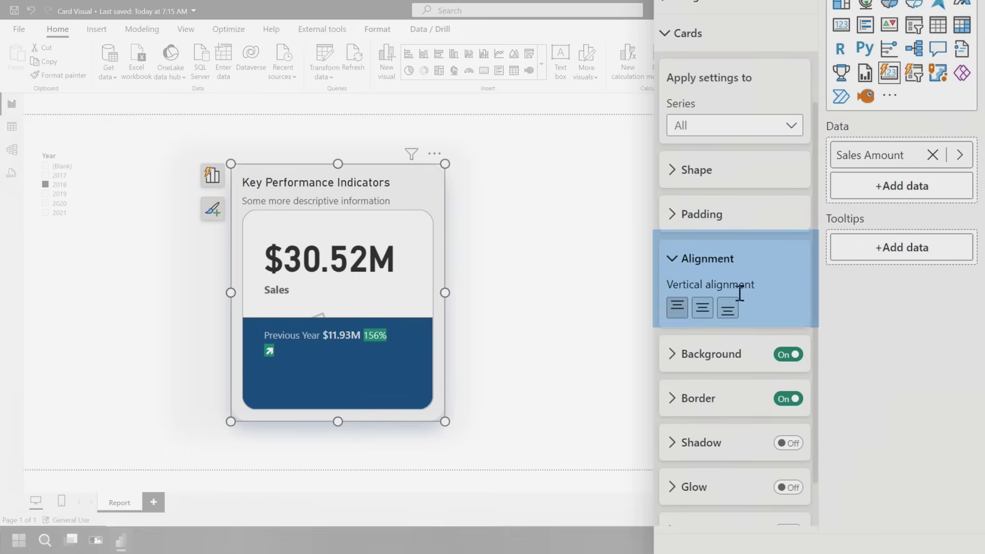
pyautogui.click(712, 260)
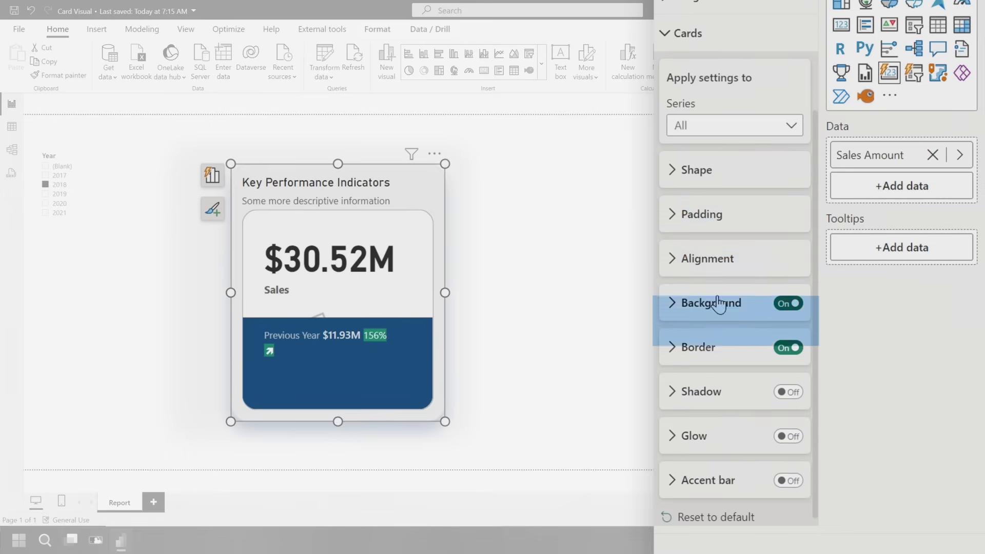
# Step: Turn off the card border and enable a #8089A1 drop shadow
pyautogui.click(786, 347)
pyautogui.click(788, 392)
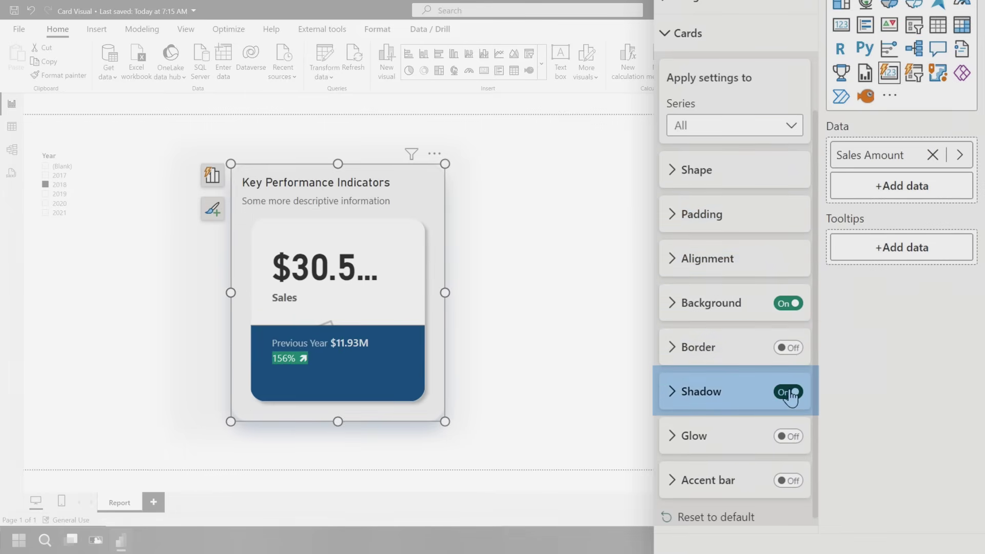
pyautogui.click(729, 404)
pyautogui.scroll(-2, 731, 419)
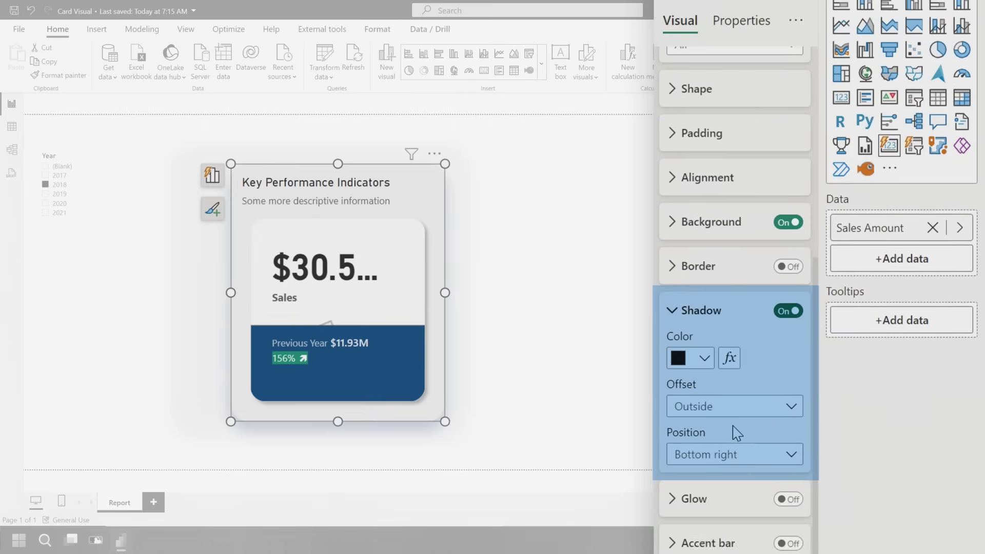
pyautogui.click(710, 361)
pyautogui.click(770, 315)
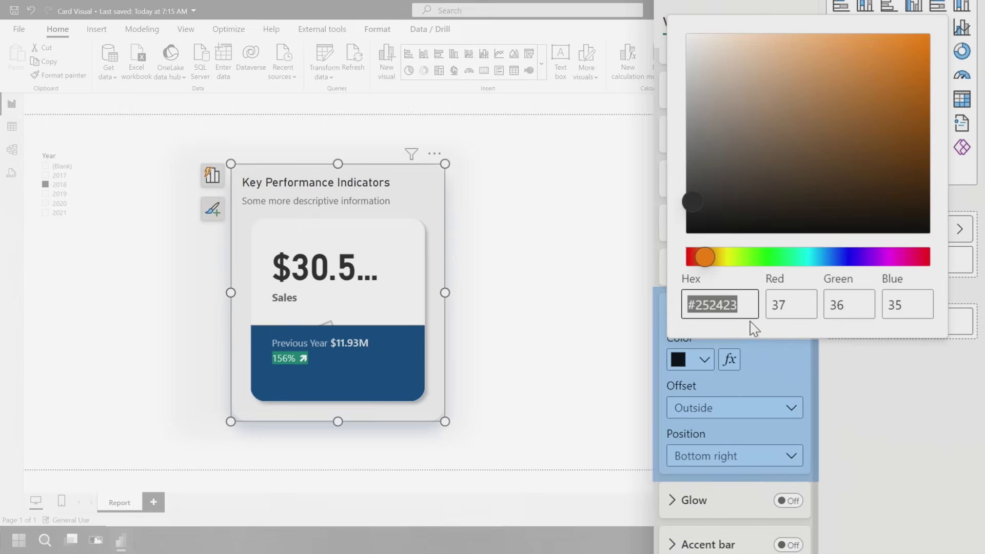
pyautogui.write('#8089A1')
# Step: Use a custom shadow position: size 0, blur 30, angle 90, distance 0, 90% transparency
pyautogui.click(728, 457)
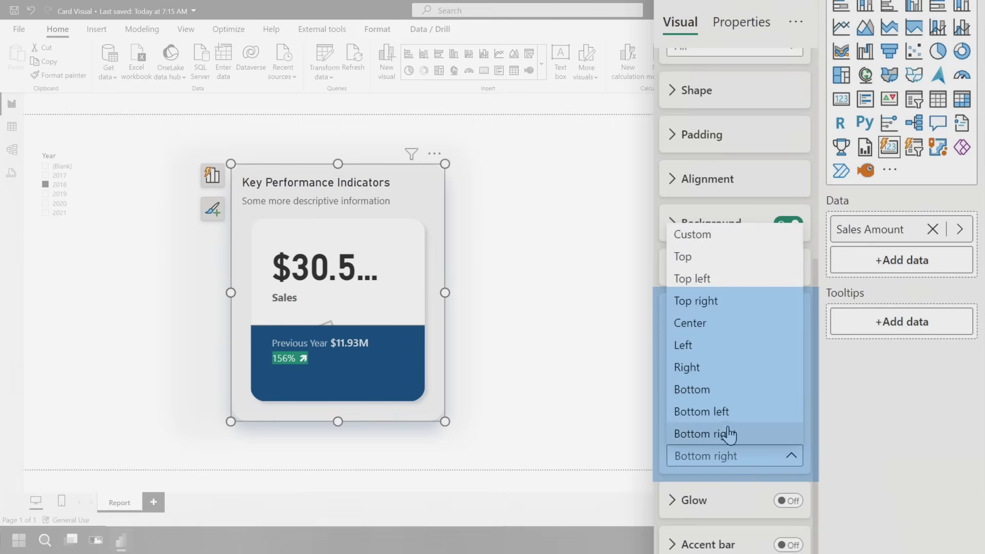
pyautogui.click(723, 236)
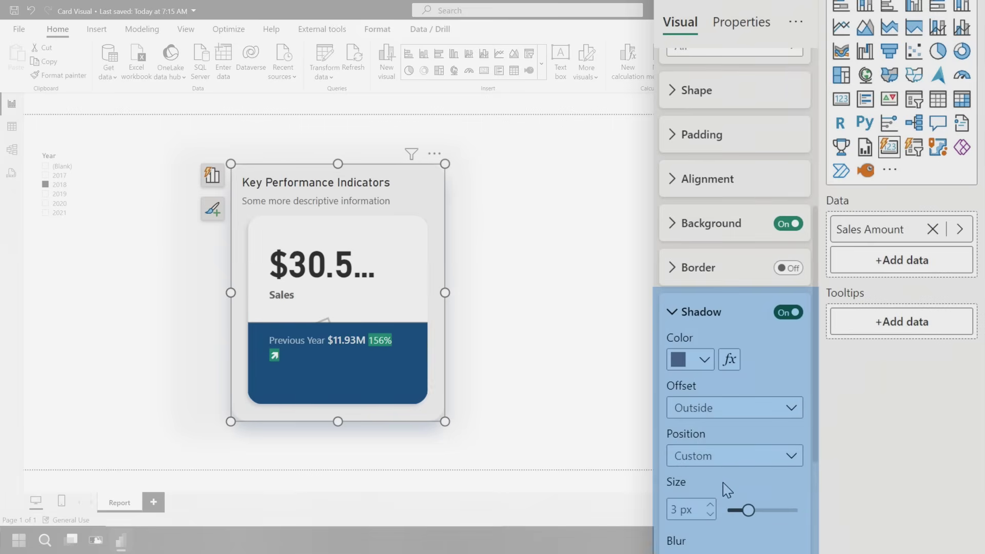
pyautogui.scroll(-3, 728, 461)
pyautogui.scroll(-1, 730, 408)
pyautogui.press('Return')
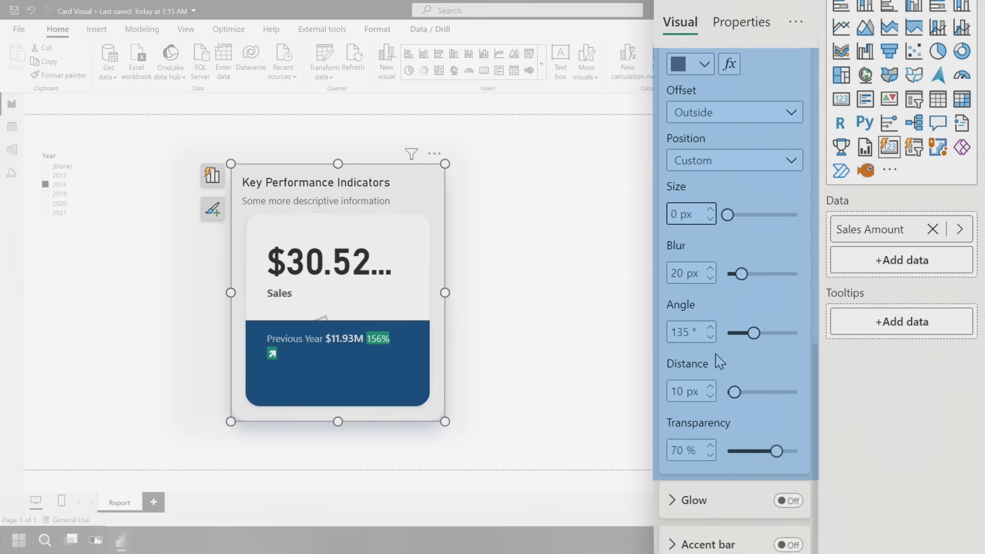
pyautogui.press('Tab')
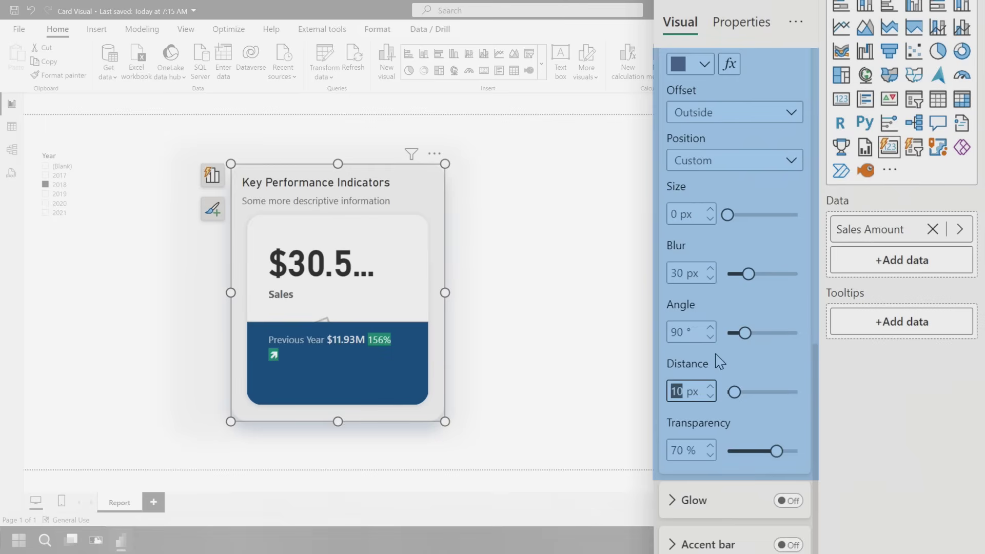
pyautogui.write('0')
pyautogui.press('Tab')
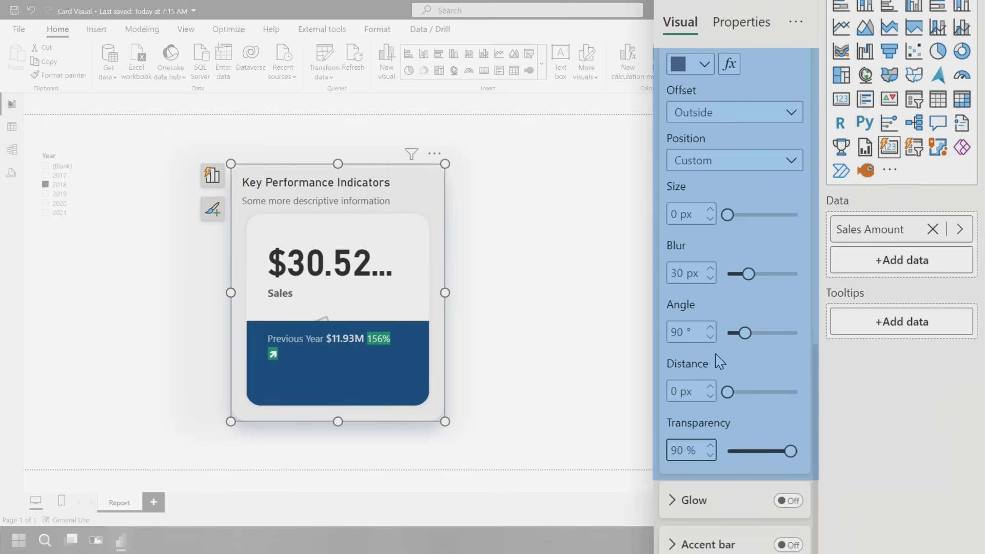
pyautogui.scroll(5, 772, 168)
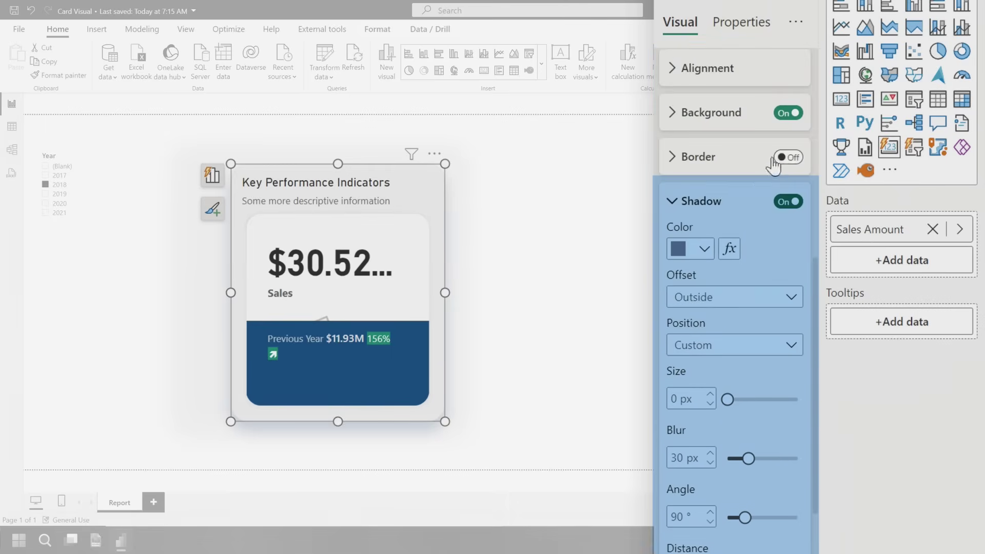
pyautogui.click(724, 219)
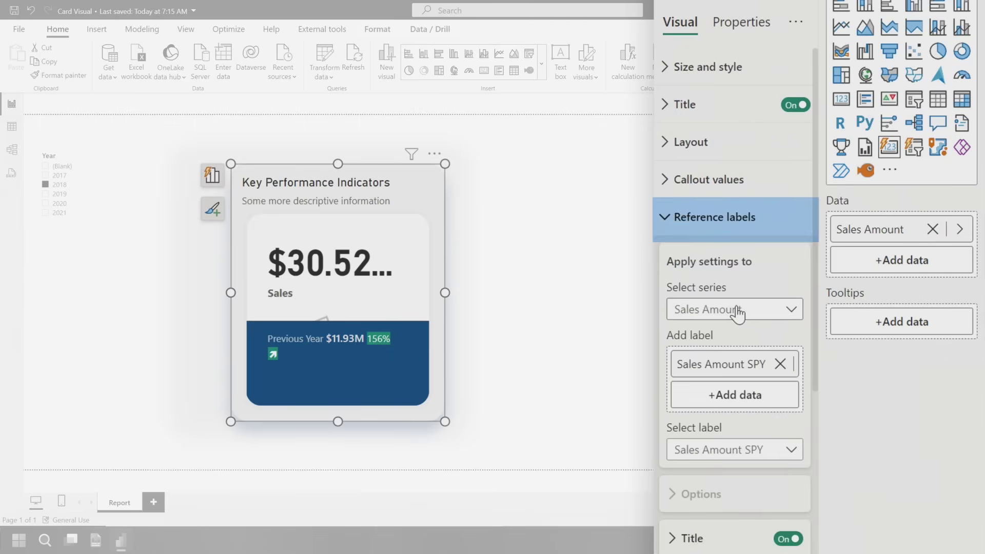
# Step: Apply reference label settings to all series, arranged in centred columns
pyautogui.click(737, 312)
pyautogui.click(688, 333)
pyautogui.scroll(-3, 732, 293)
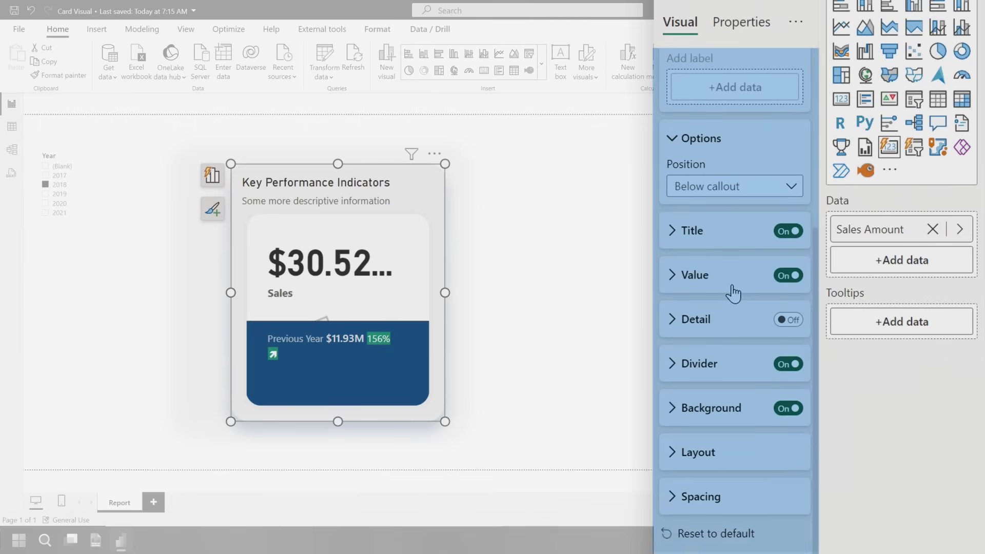
pyautogui.click(723, 453)
pyautogui.scroll(-2, 727, 431)
pyautogui.click(736, 322)
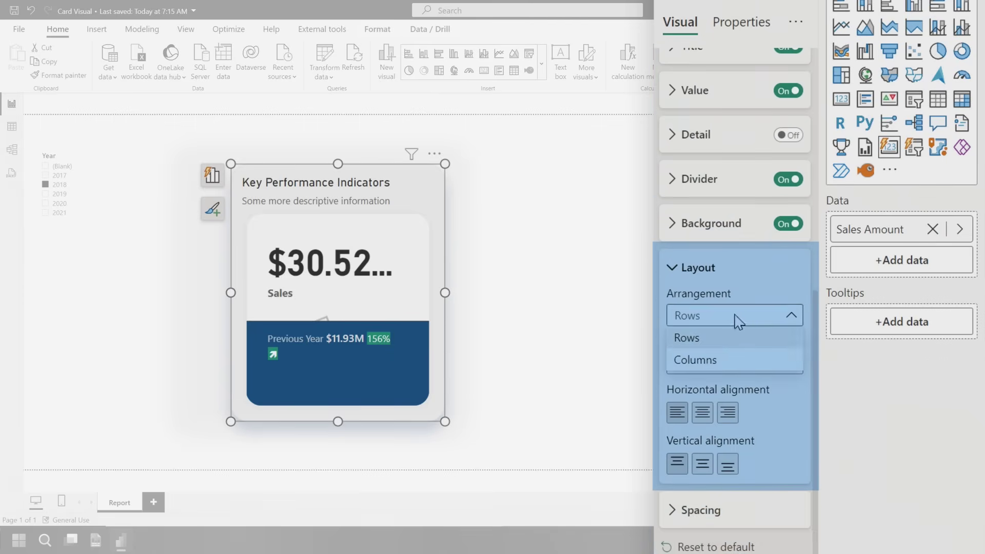
pyautogui.click(723, 362)
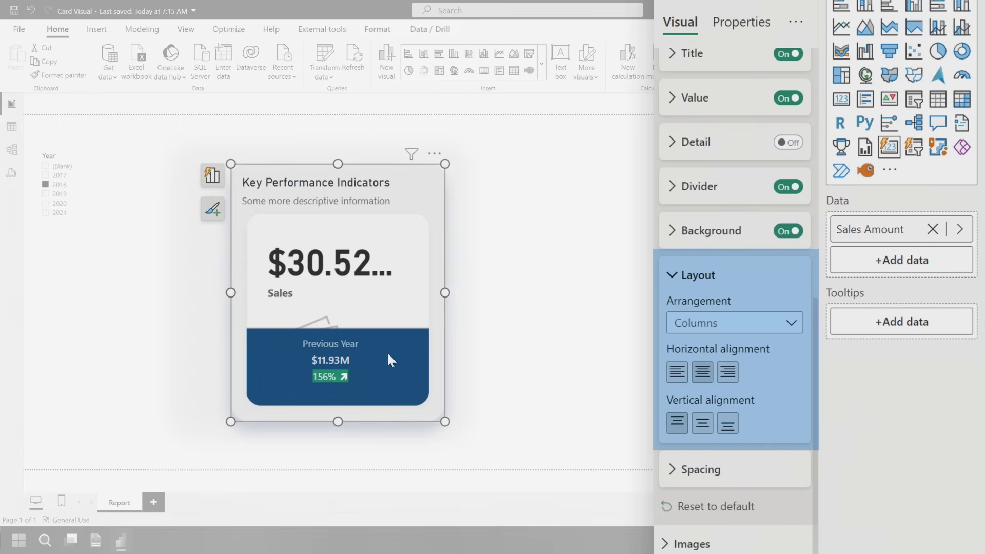
pyautogui.click(705, 275)
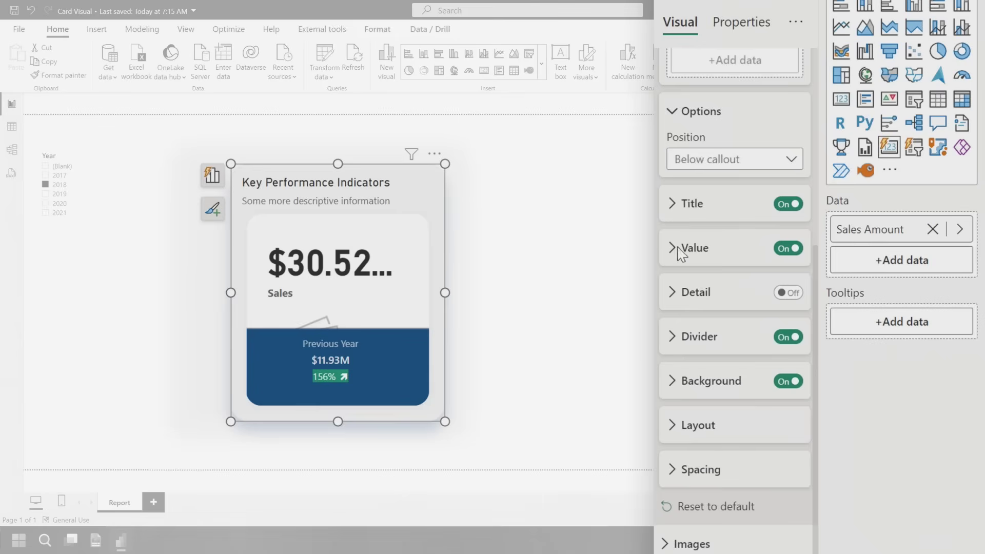
pyautogui.scroll(3, 741, 277)
pyautogui.scroll(3, 692, 232)
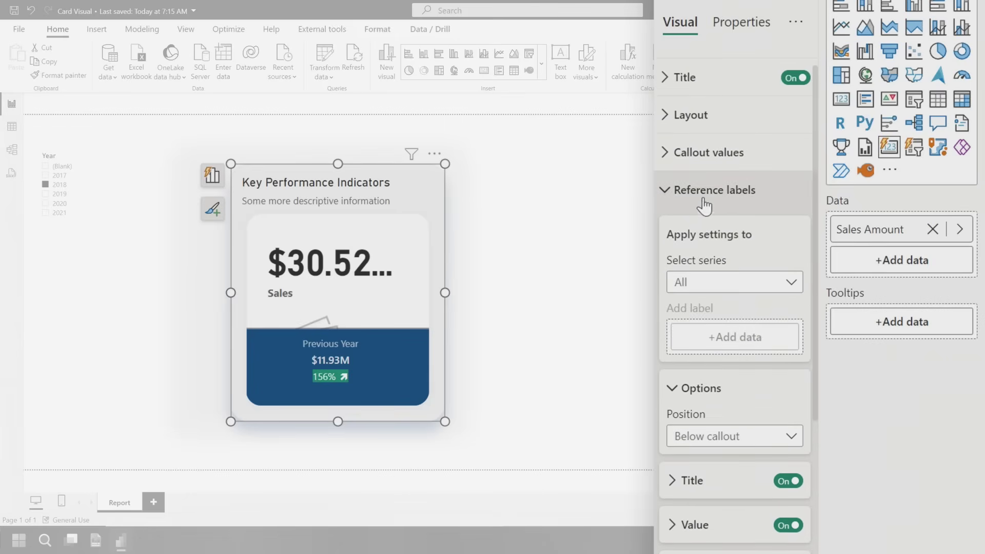
# Step: Set the callout value font size to 38 so the full $30.52M shows
pyautogui.click(684, 196)
pyautogui.click(721, 166)
pyautogui.scroll(-1, 770, 354)
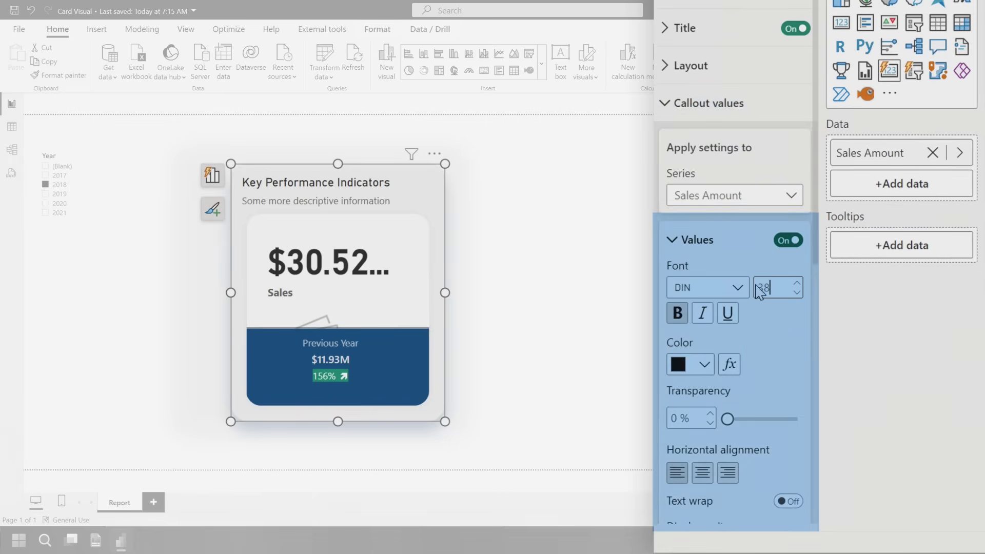
pyautogui.press('Return')
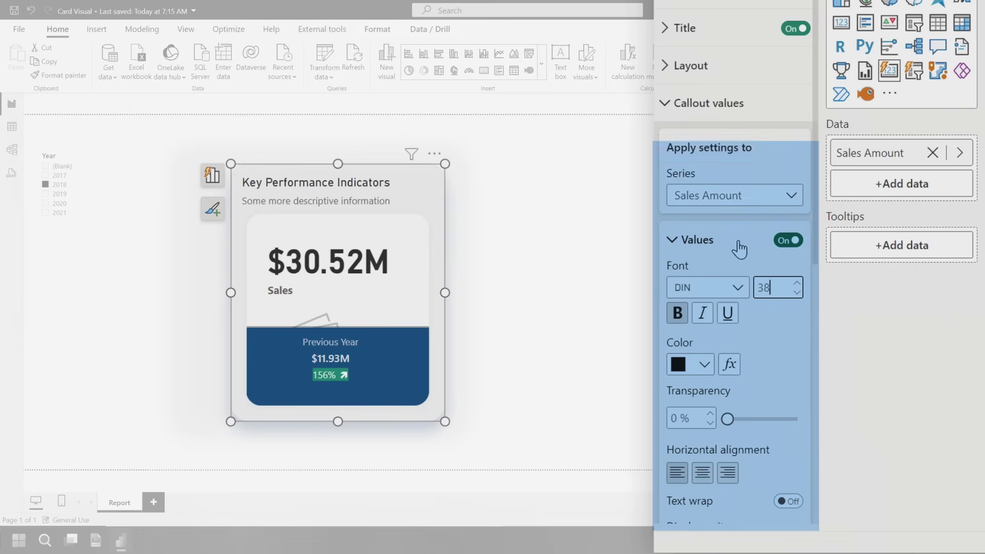
pyautogui.scroll(-1, 731, 223)
pyautogui.click(705, 157)
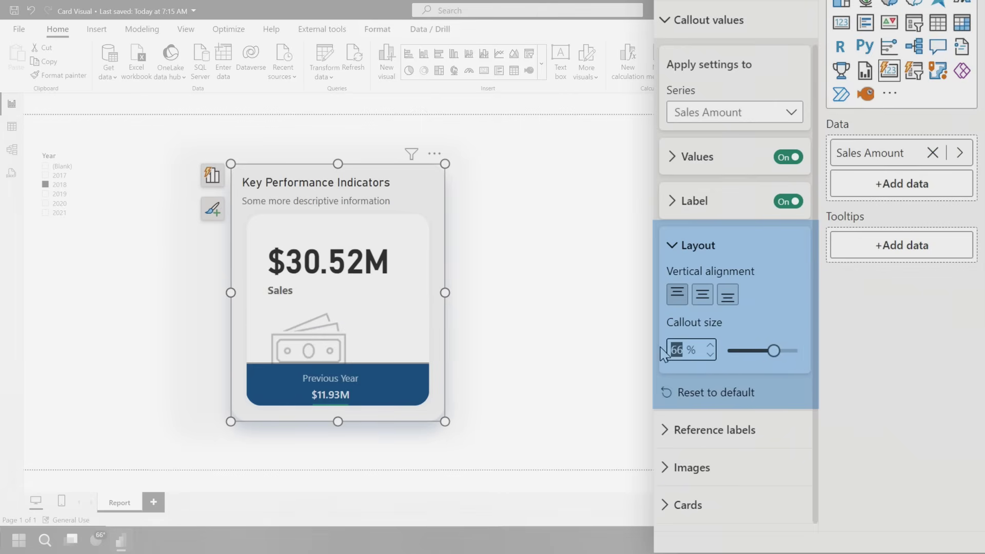
# Step: Stretch the KPI card taller by dragging its bottom edge down, then deselect it
pyautogui.moveTo(338, 421); pyautogui.dragTo(337, 446)
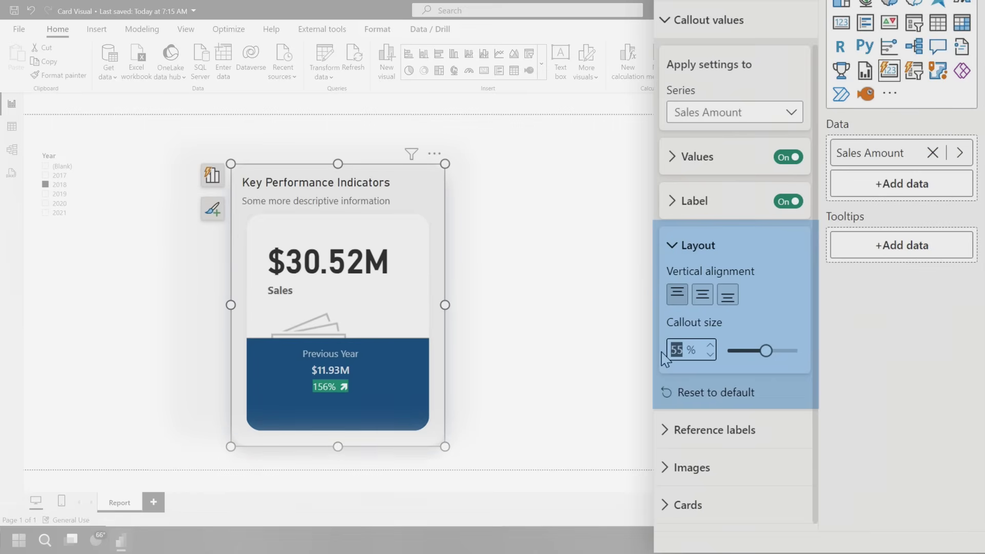
pyautogui.write('65')
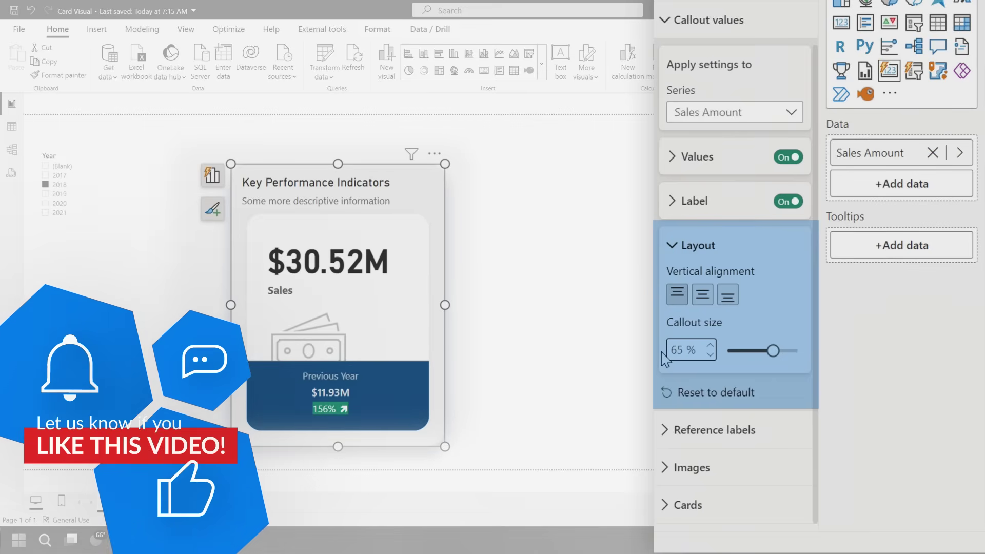
pyautogui.click(259, 155)
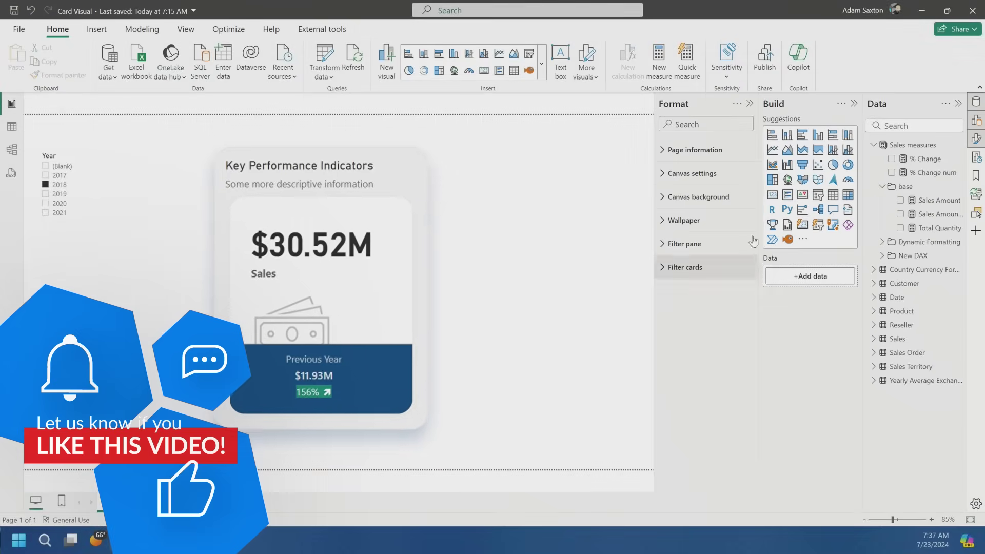
# Step: Insert a new card visual showing Sales Amount ($30.52M) beside the KPI card
pyautogui.click(802, 224)
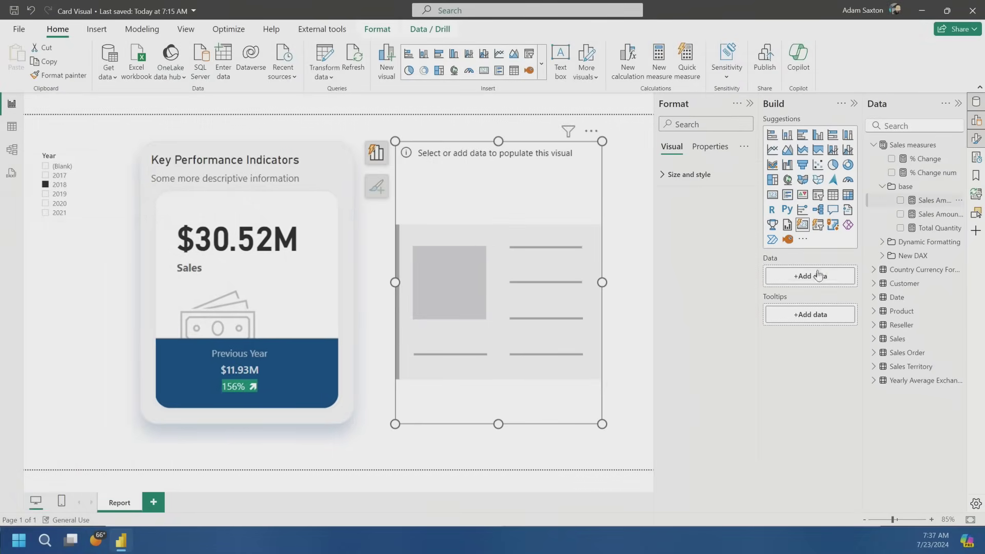
pyautogui.moveTo(818, 275); pyautogui.dragTo(810, 276)
pyautogui.click(624, 307)
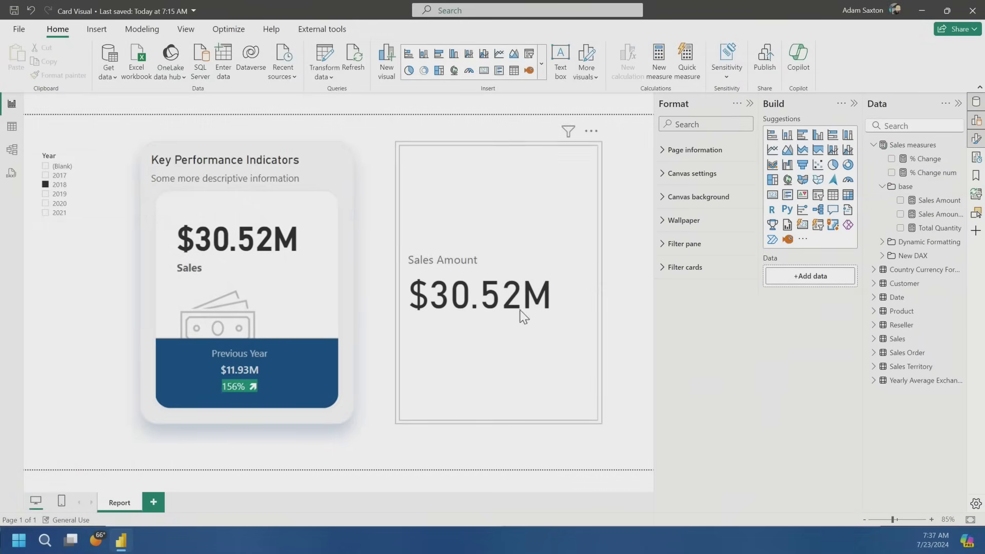